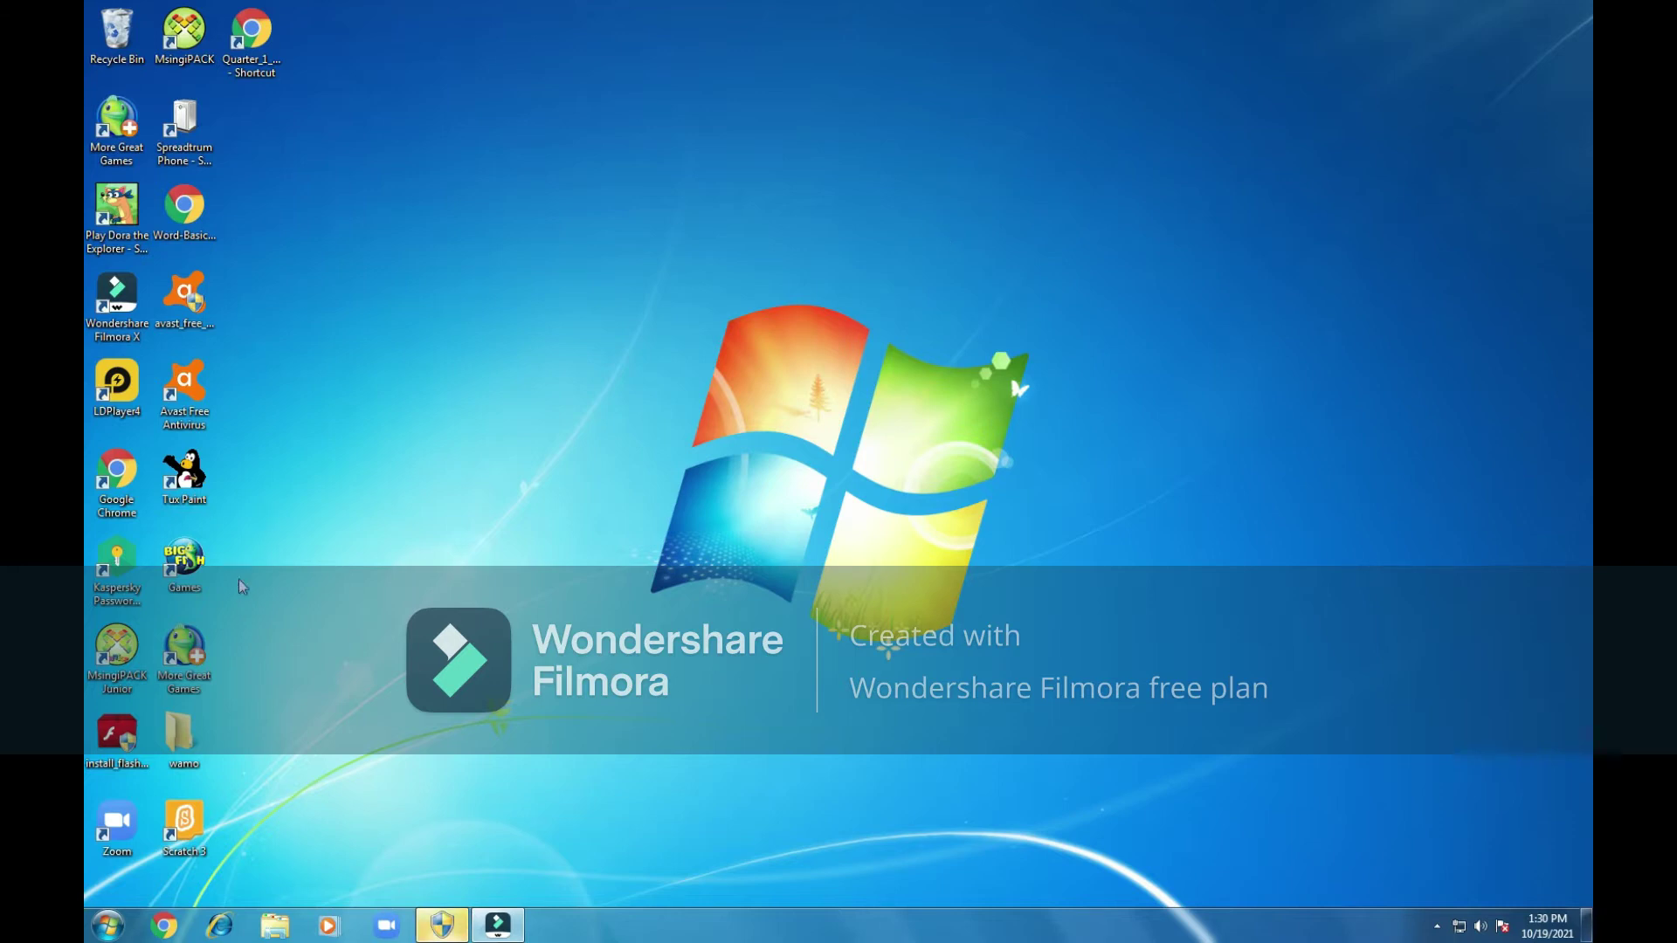
# - Launch Word 2013 from the Microsoft Office 2013 programs and create a blank document
pyautogui.click(109, 927)
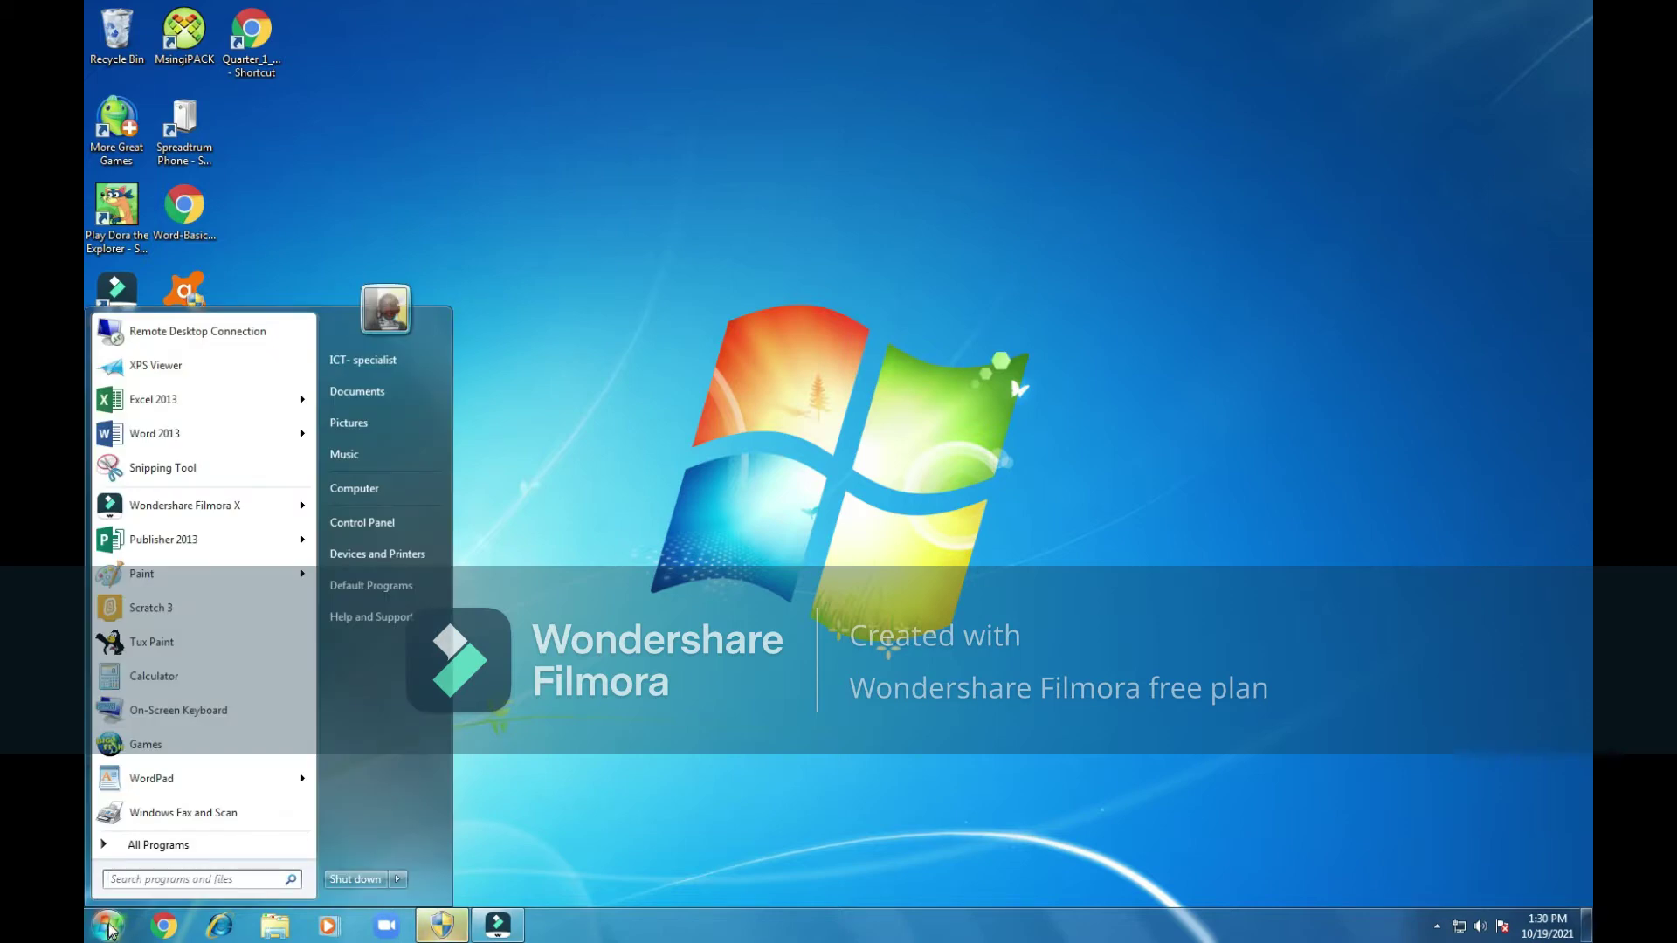
pyautogui.click(155, 845)
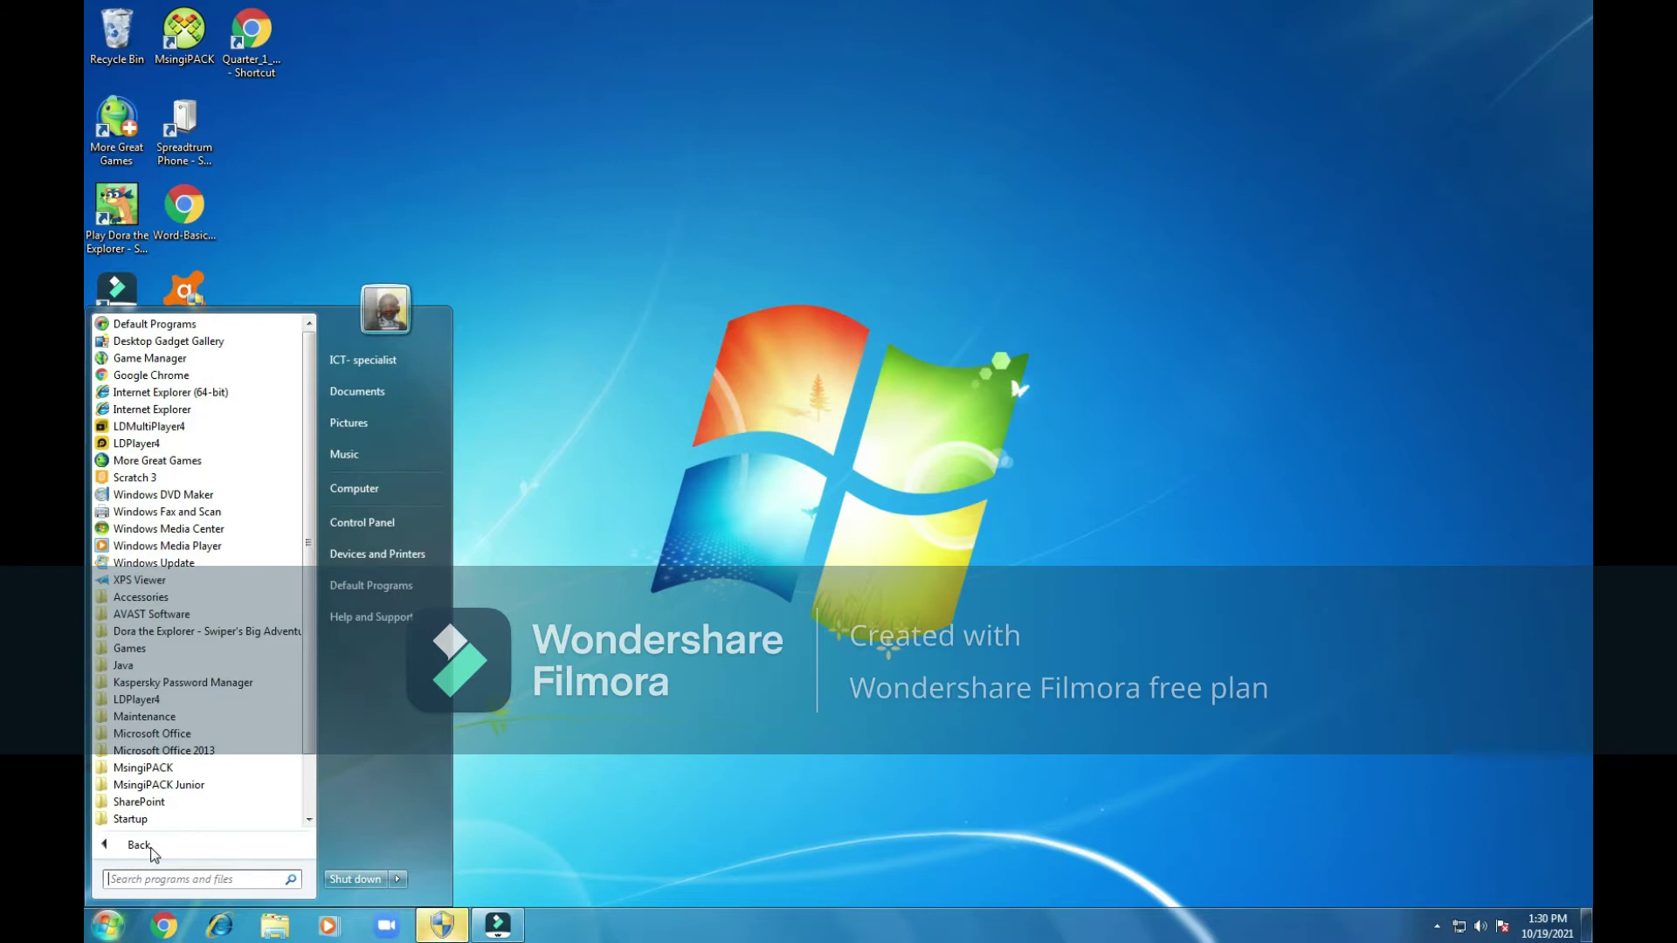
pyautogui.click(173, 737)
pyautogui.click(172, 784)
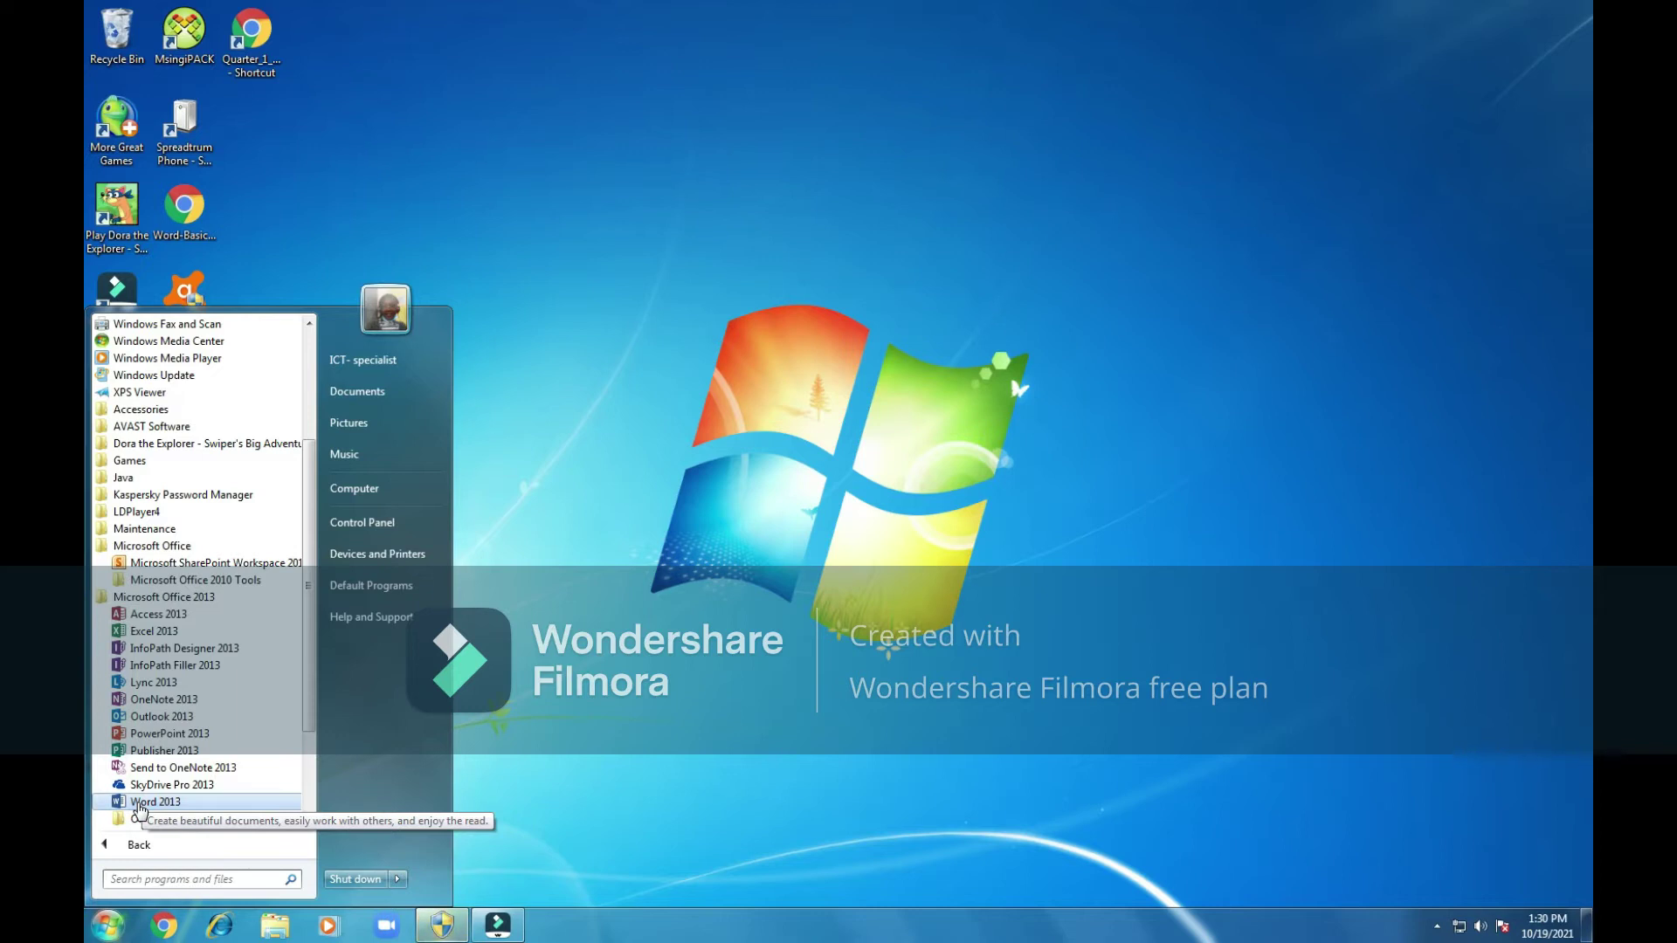
pyautogui.click(144, 801)
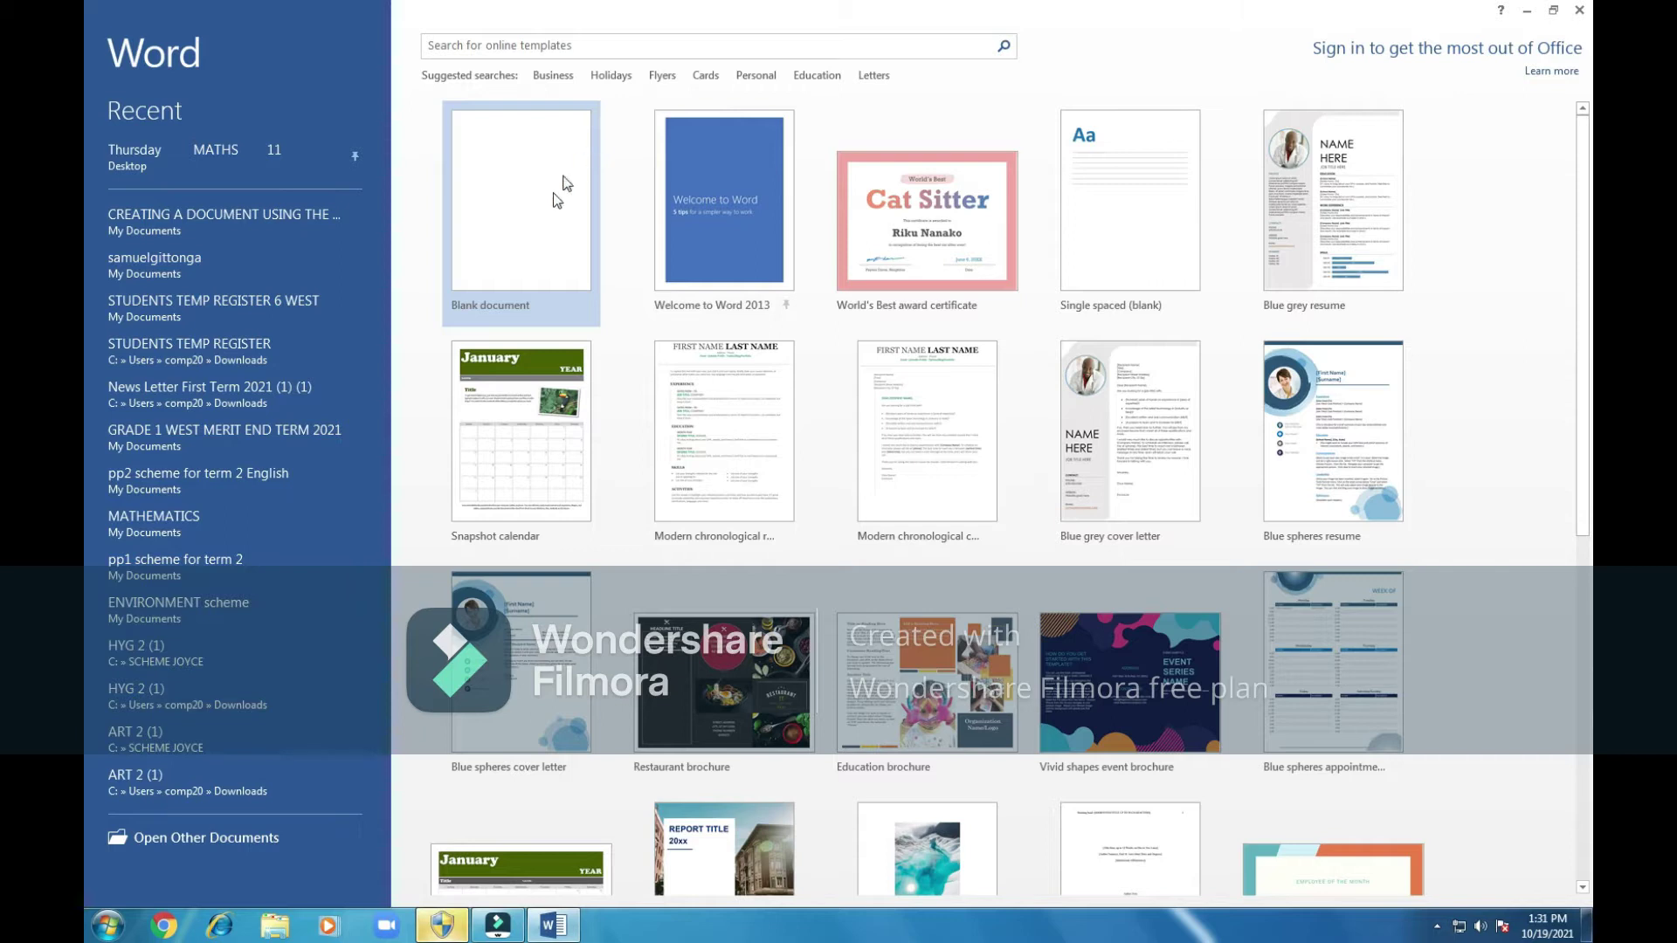
pyautogui.click(525, 222)
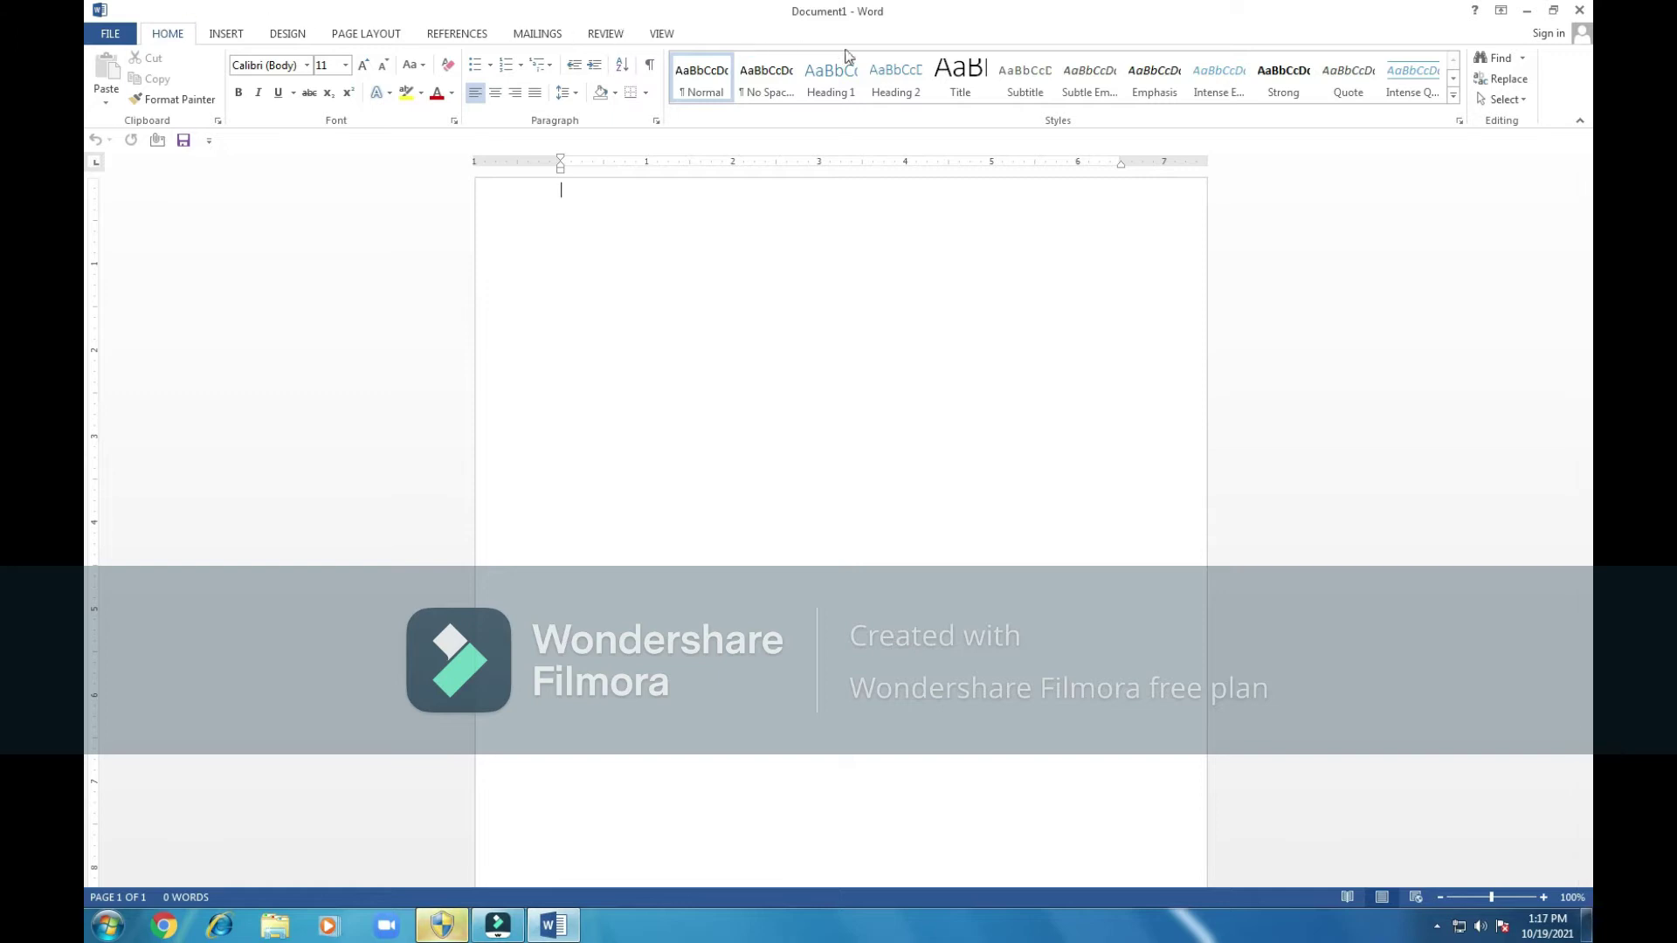
# - Look through the Insert, Design, Page Layout, References, Mailings and Review commands, ending on the Home commands
pyautogui.click(226, 34)
pyautogui.click(170, 35)
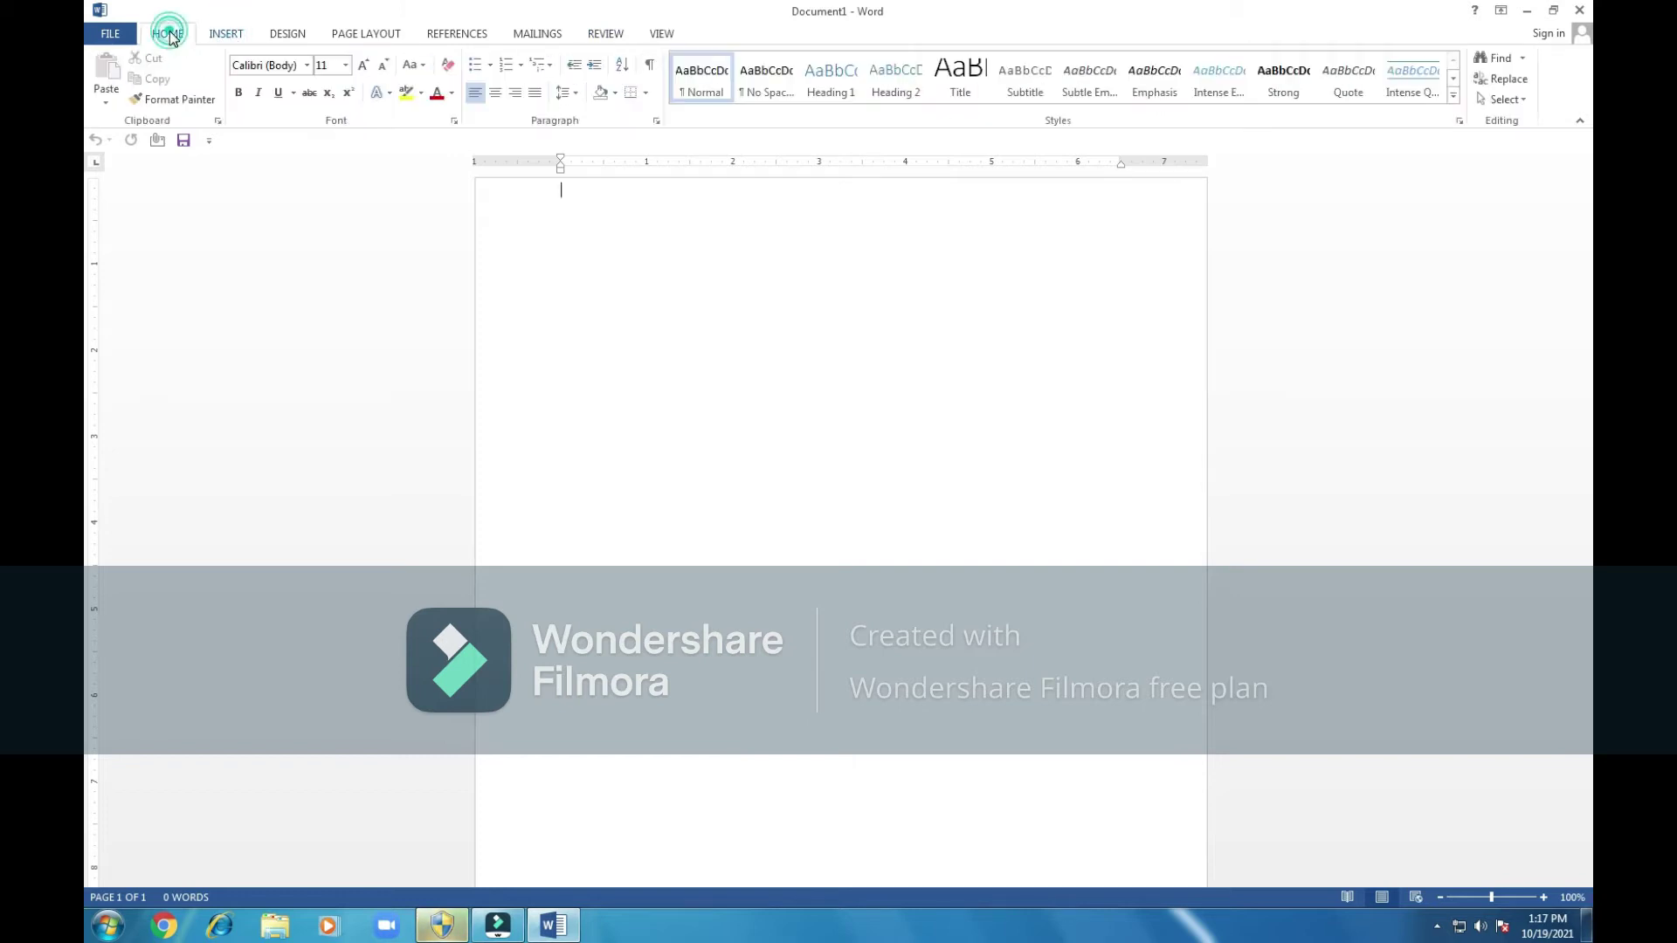
pyautogui.click(216, 35)
pyautogui.click(295, 35)
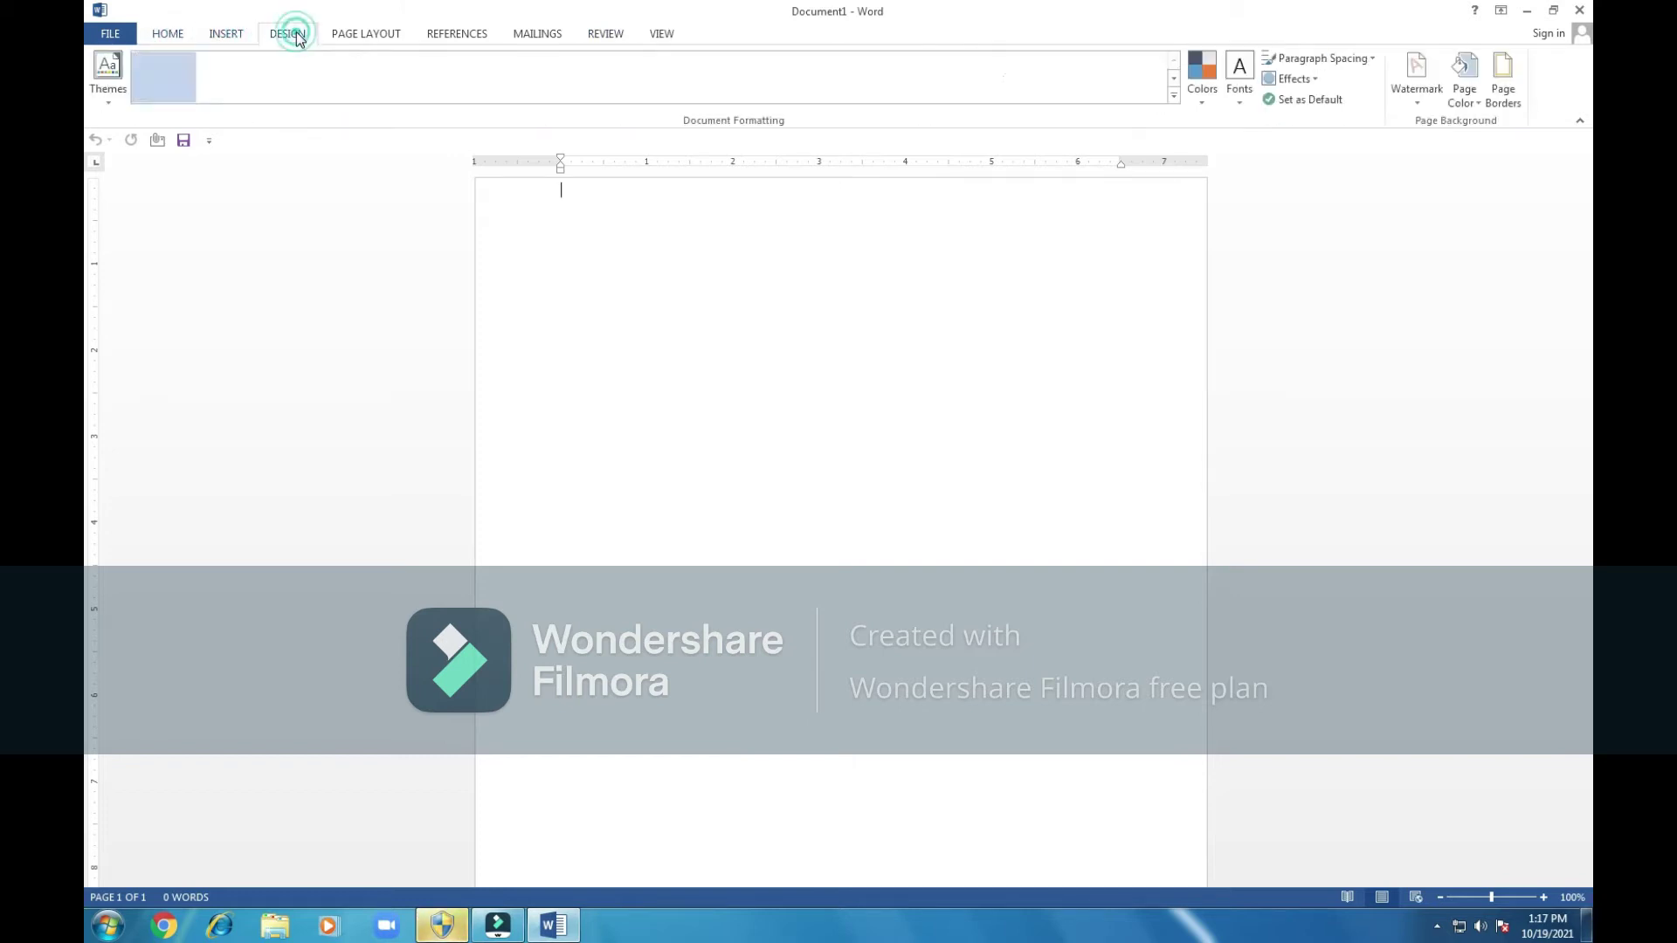
pyautogui.click(373, 34)
pyautogui.click(455, 36)
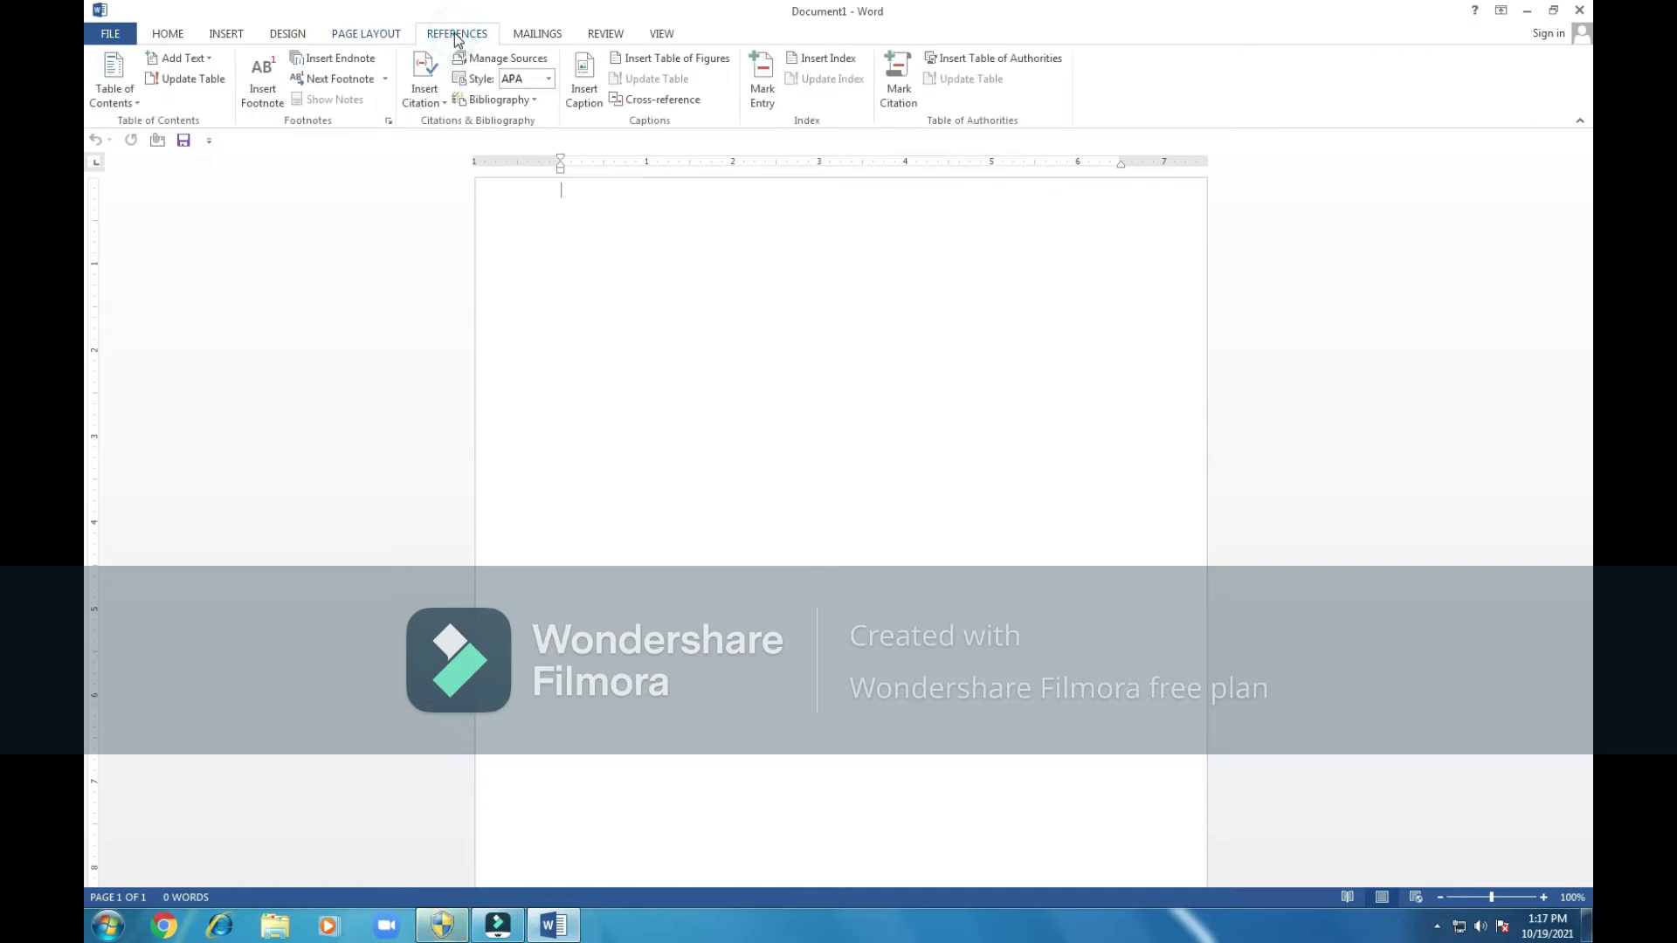
pyautogui.click(535, 35)
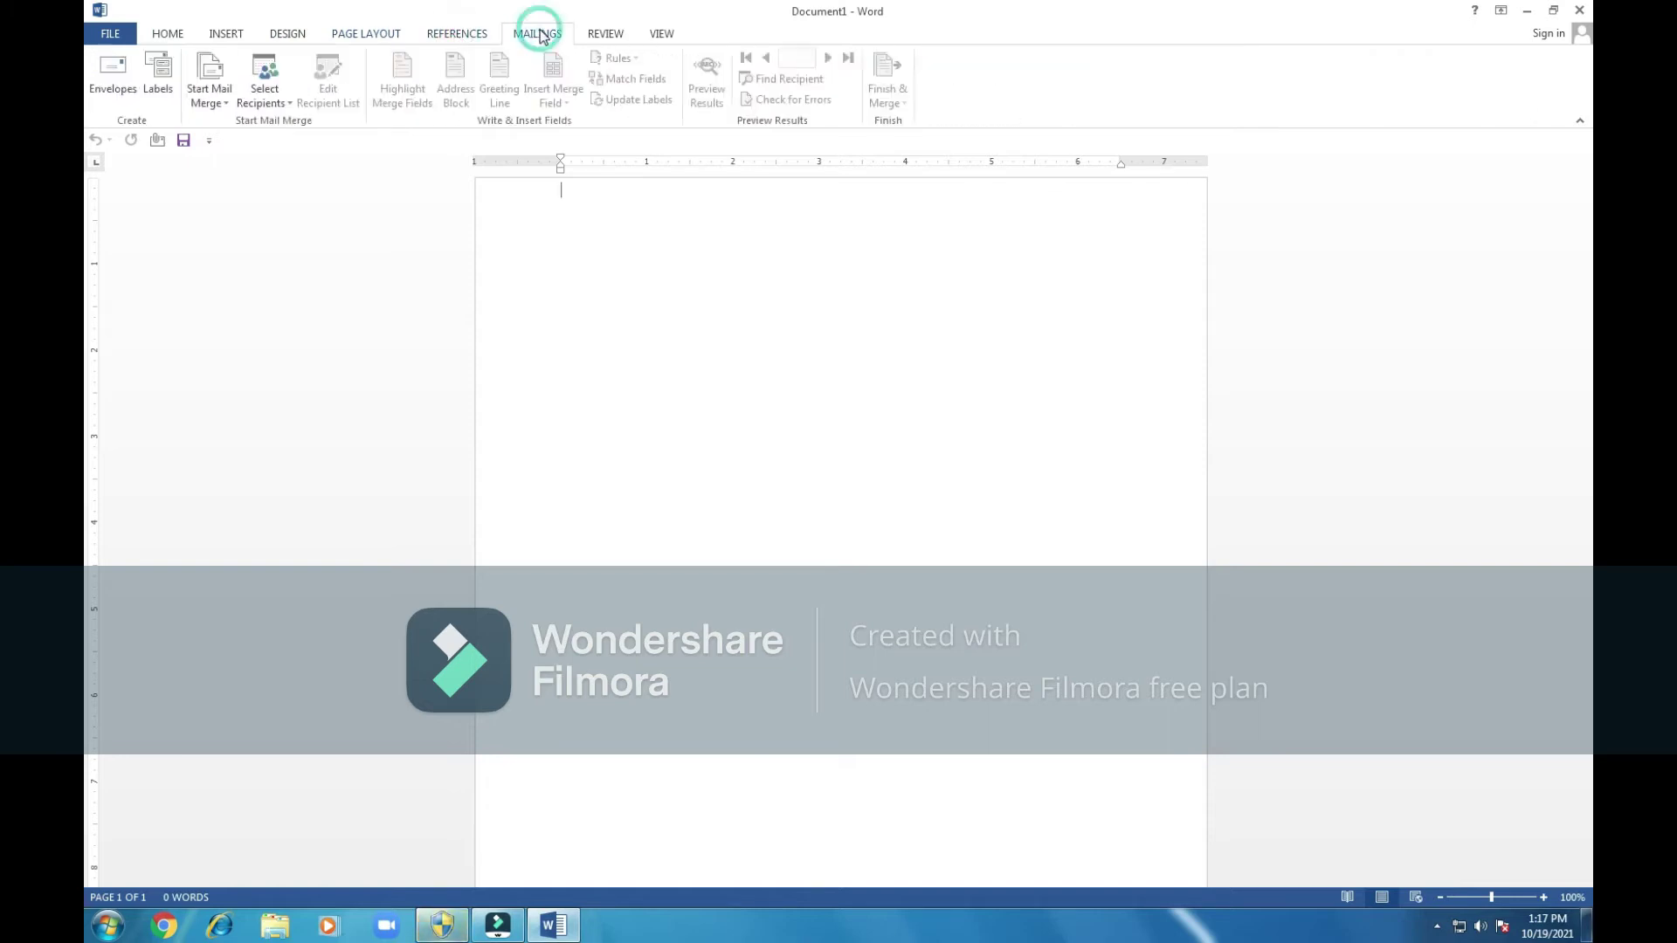
pyautogui.click(605, 34)
pyautogui.click(168, 33)
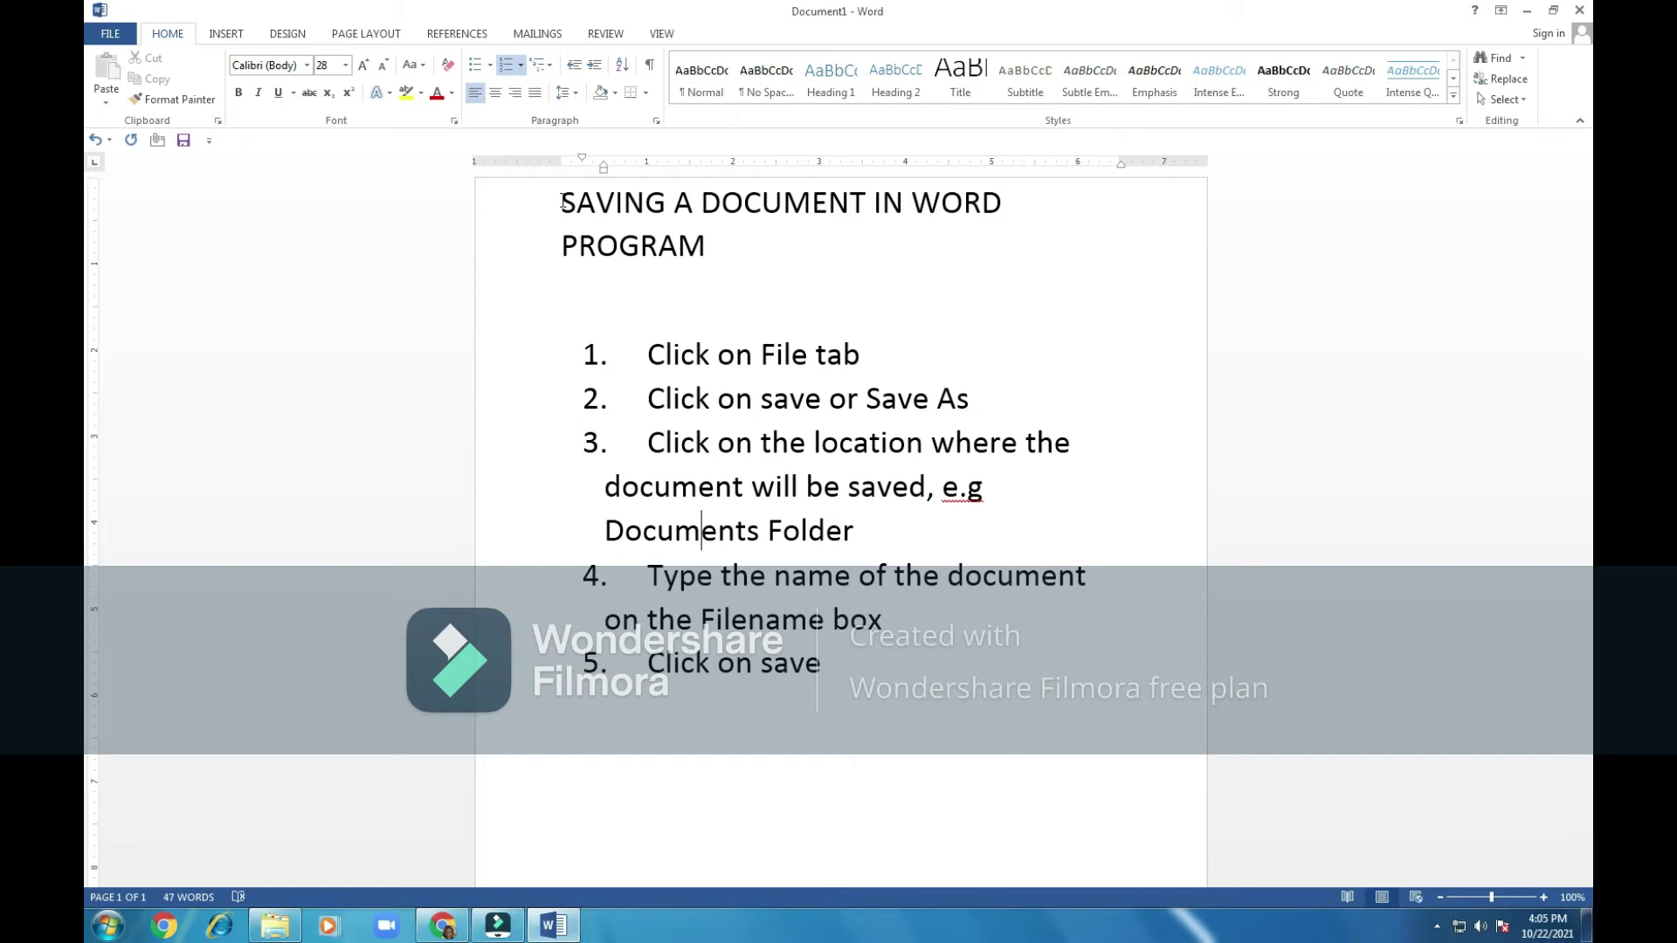
# - Make the heading "SAVING A DOCUMENT IN WORD PROGRAM" bold, centred and underlined
pyautogui.click(561, 202)
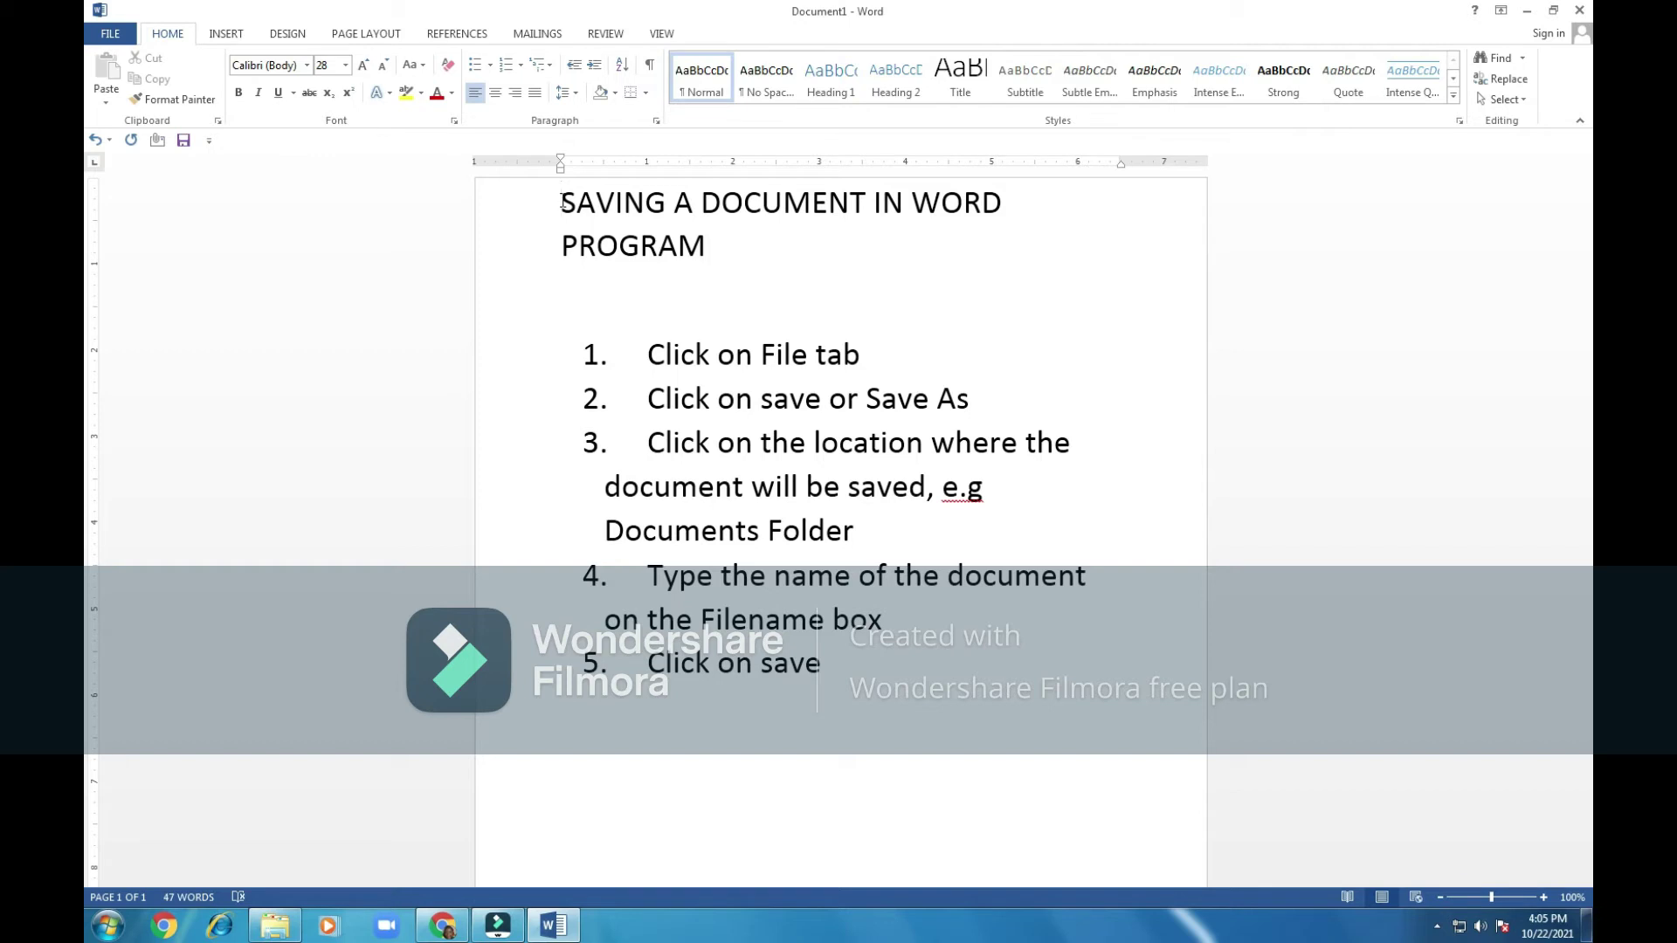
pyautogui.moveTo(563, 205); pyautogui.dragTo(985, 241)
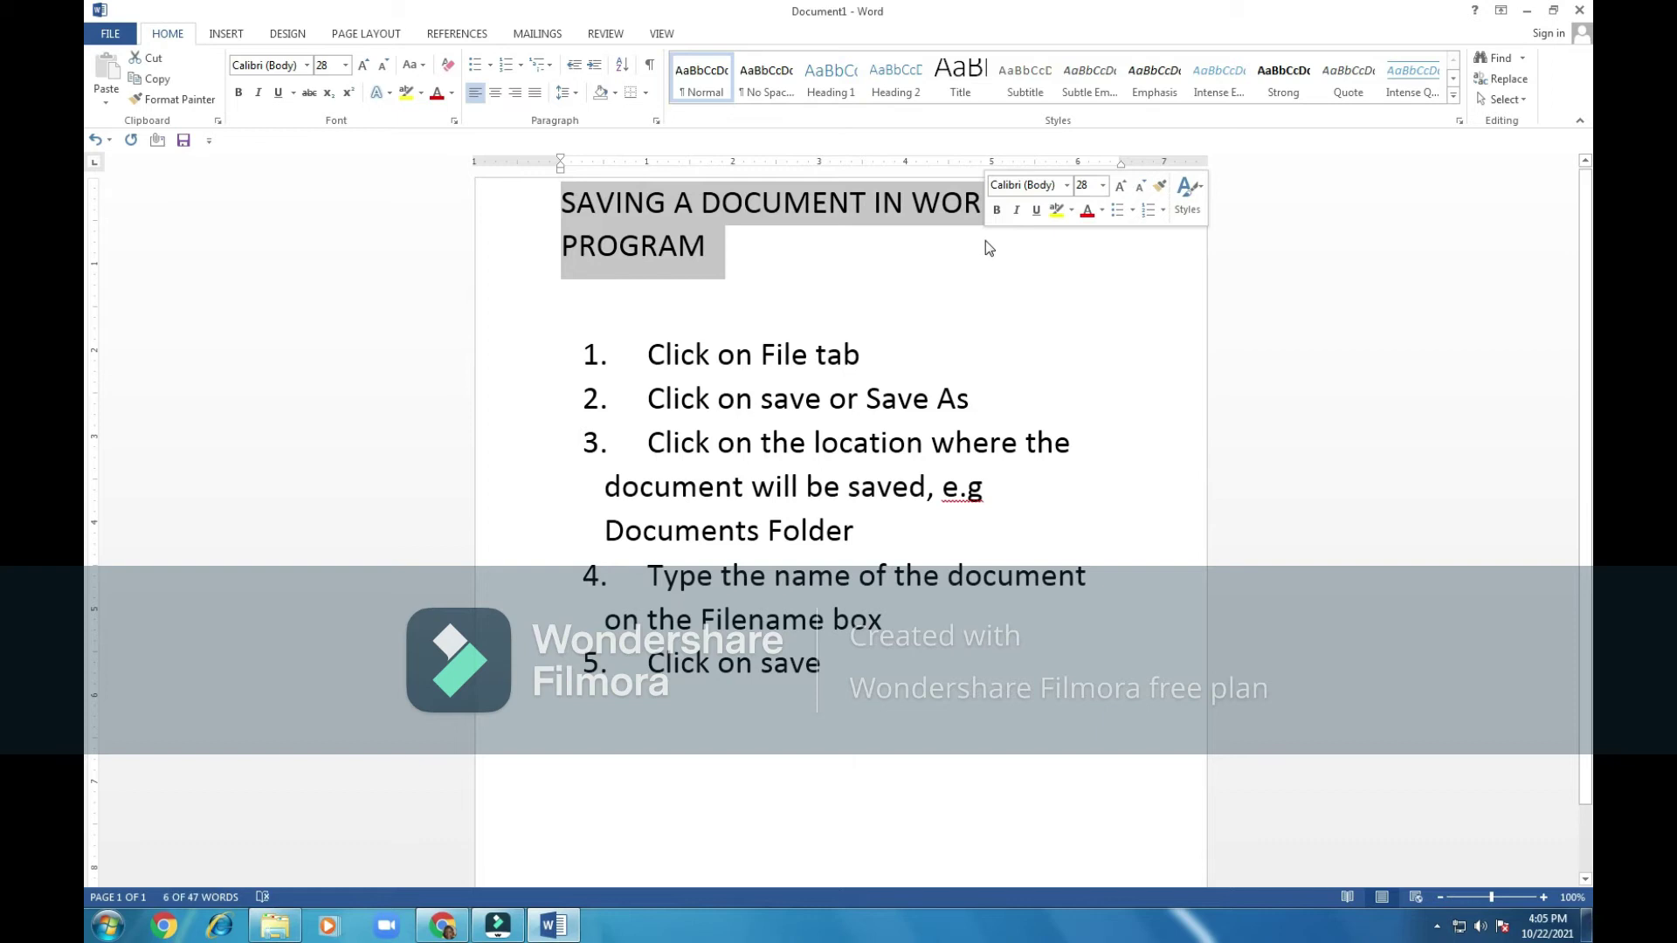
pyautogui.click(239, 92)
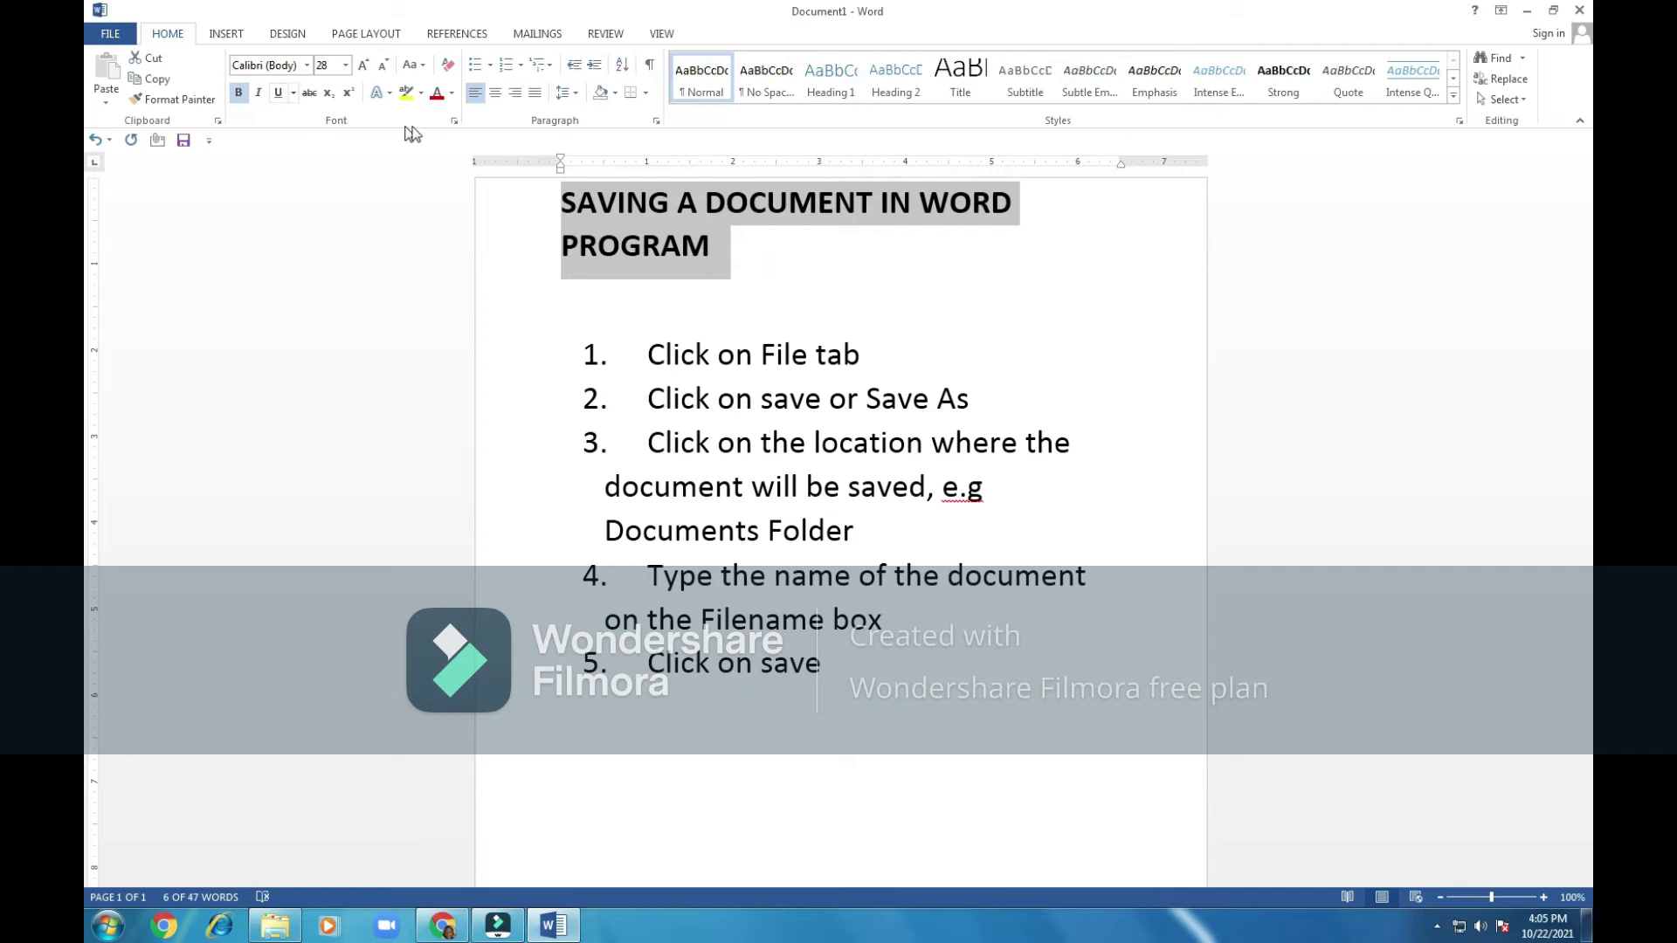
pyautogui.click(494, 94)
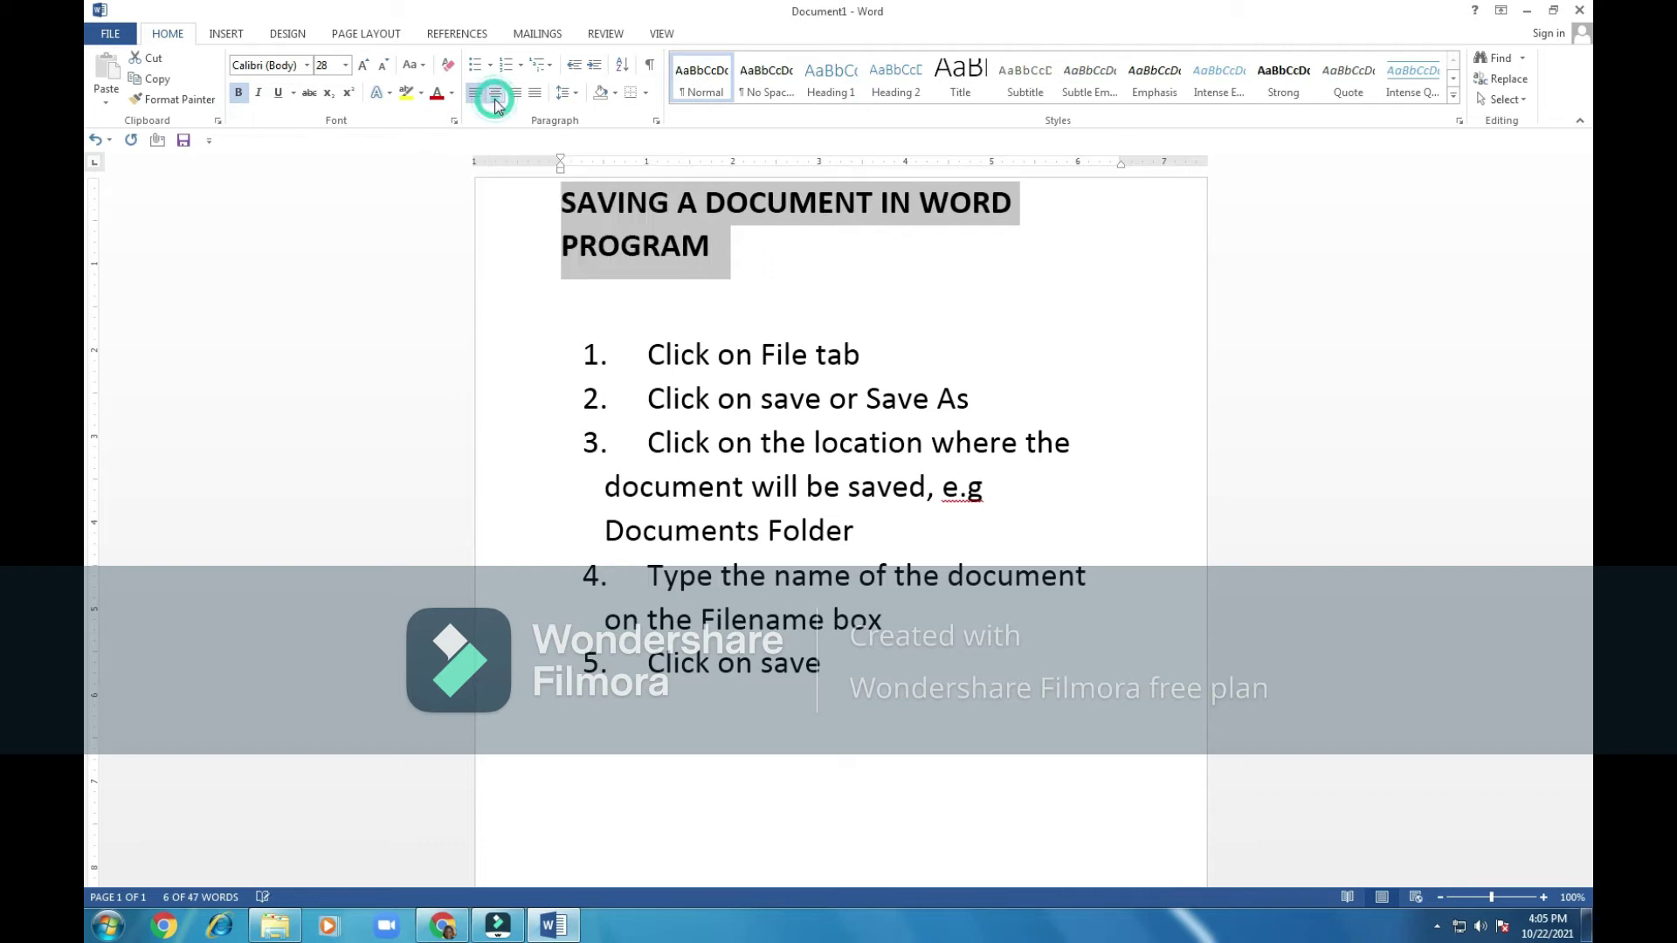
pyautogui.click(281, 95)
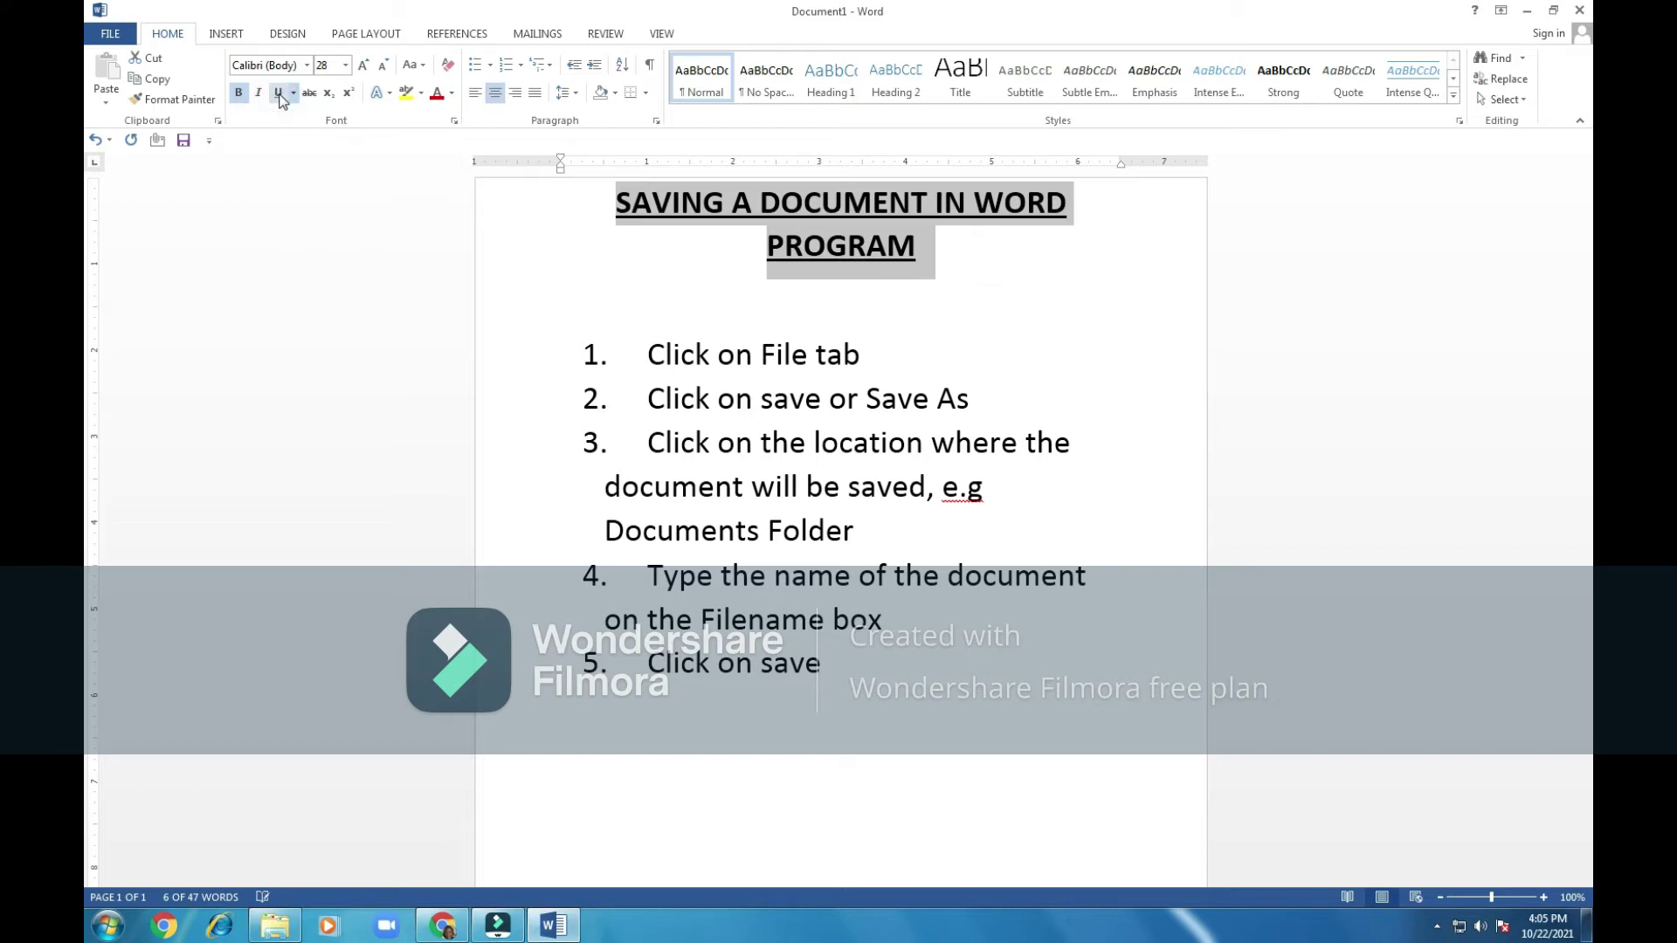
pyautogui.click(784, 247)
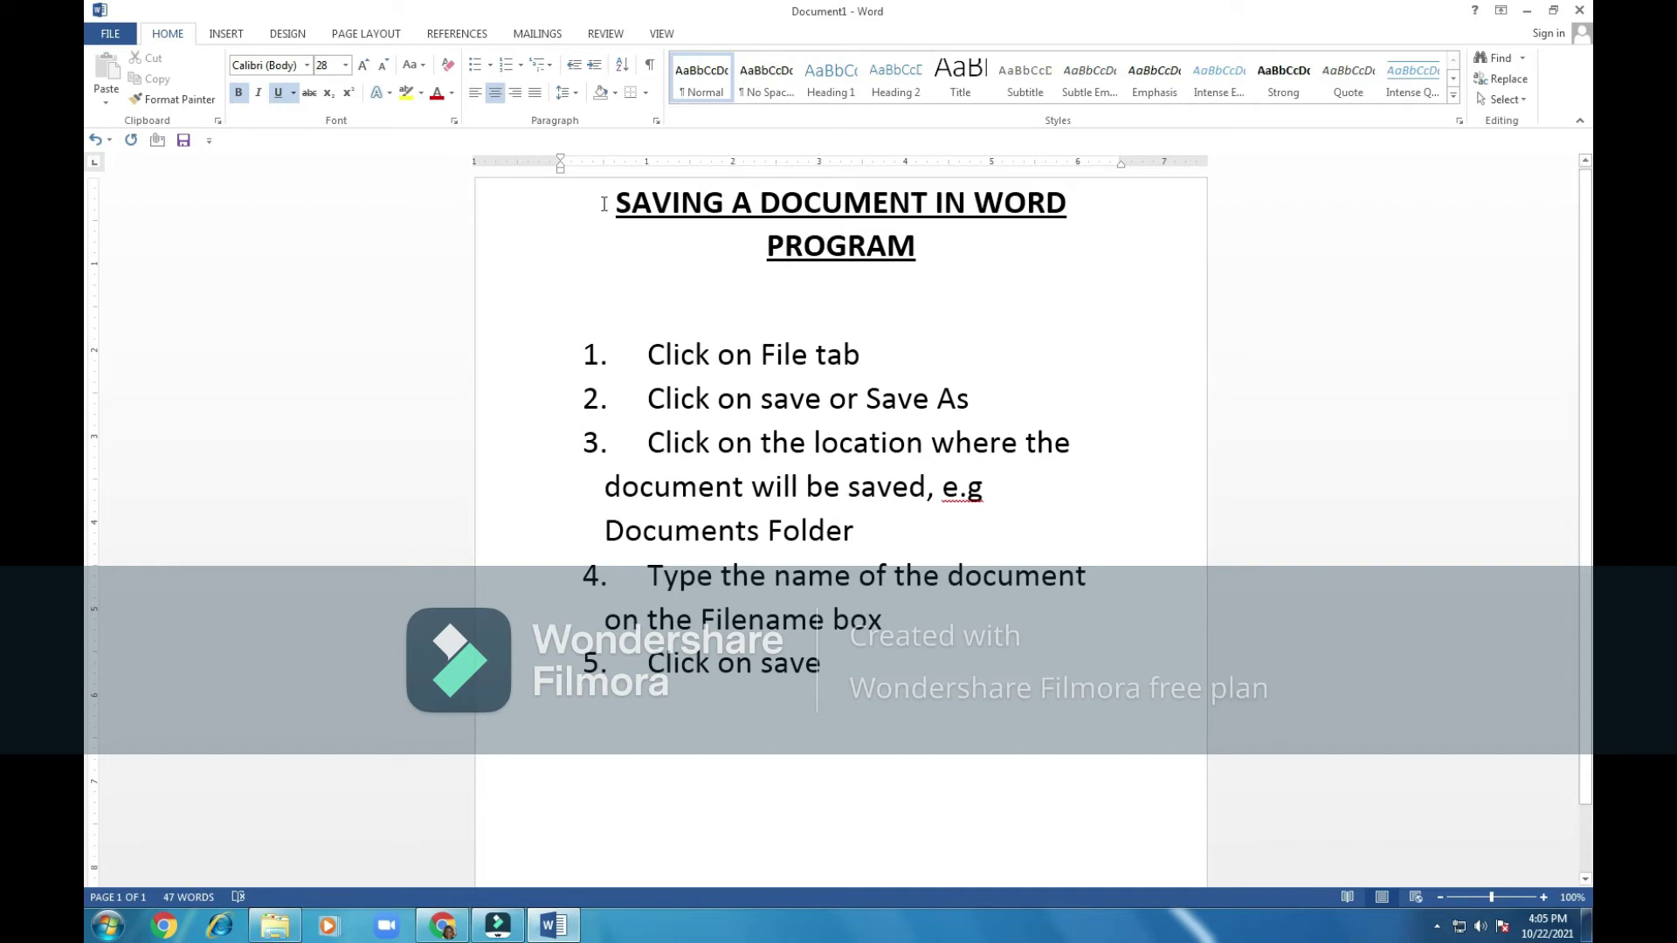
# - Save the document in My Documents as a Word Document named "SAVING A DOCUMENT IN WORD PROGRAM"
pyautogui.click(110, 37)
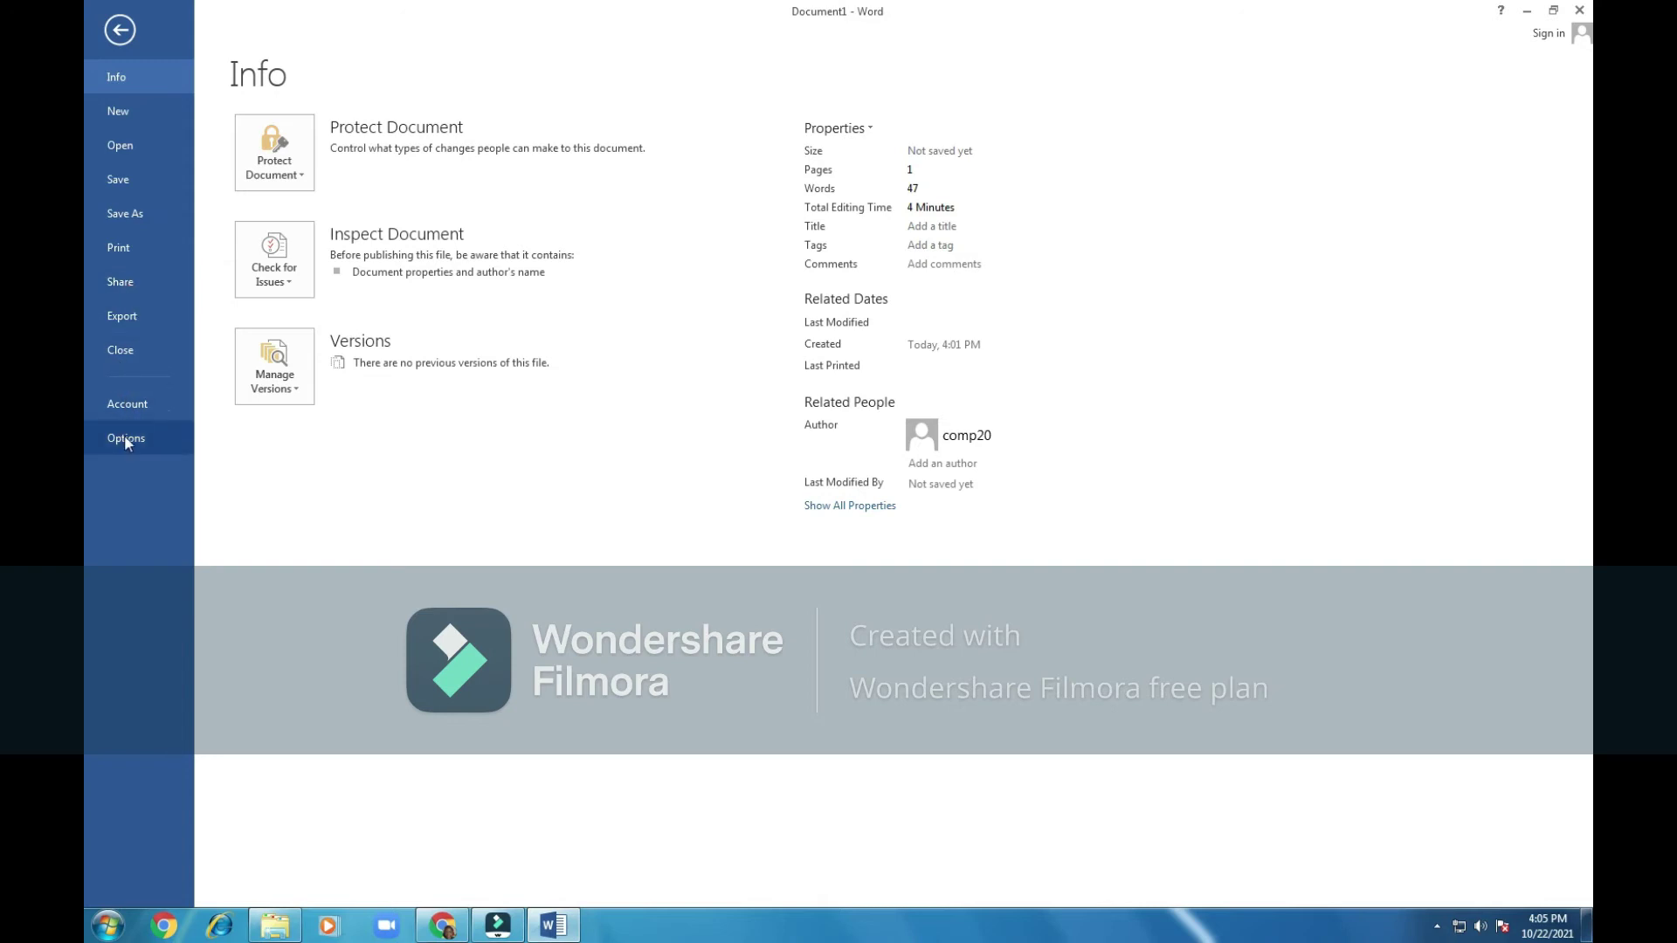
pyautogui.click(136, 179)
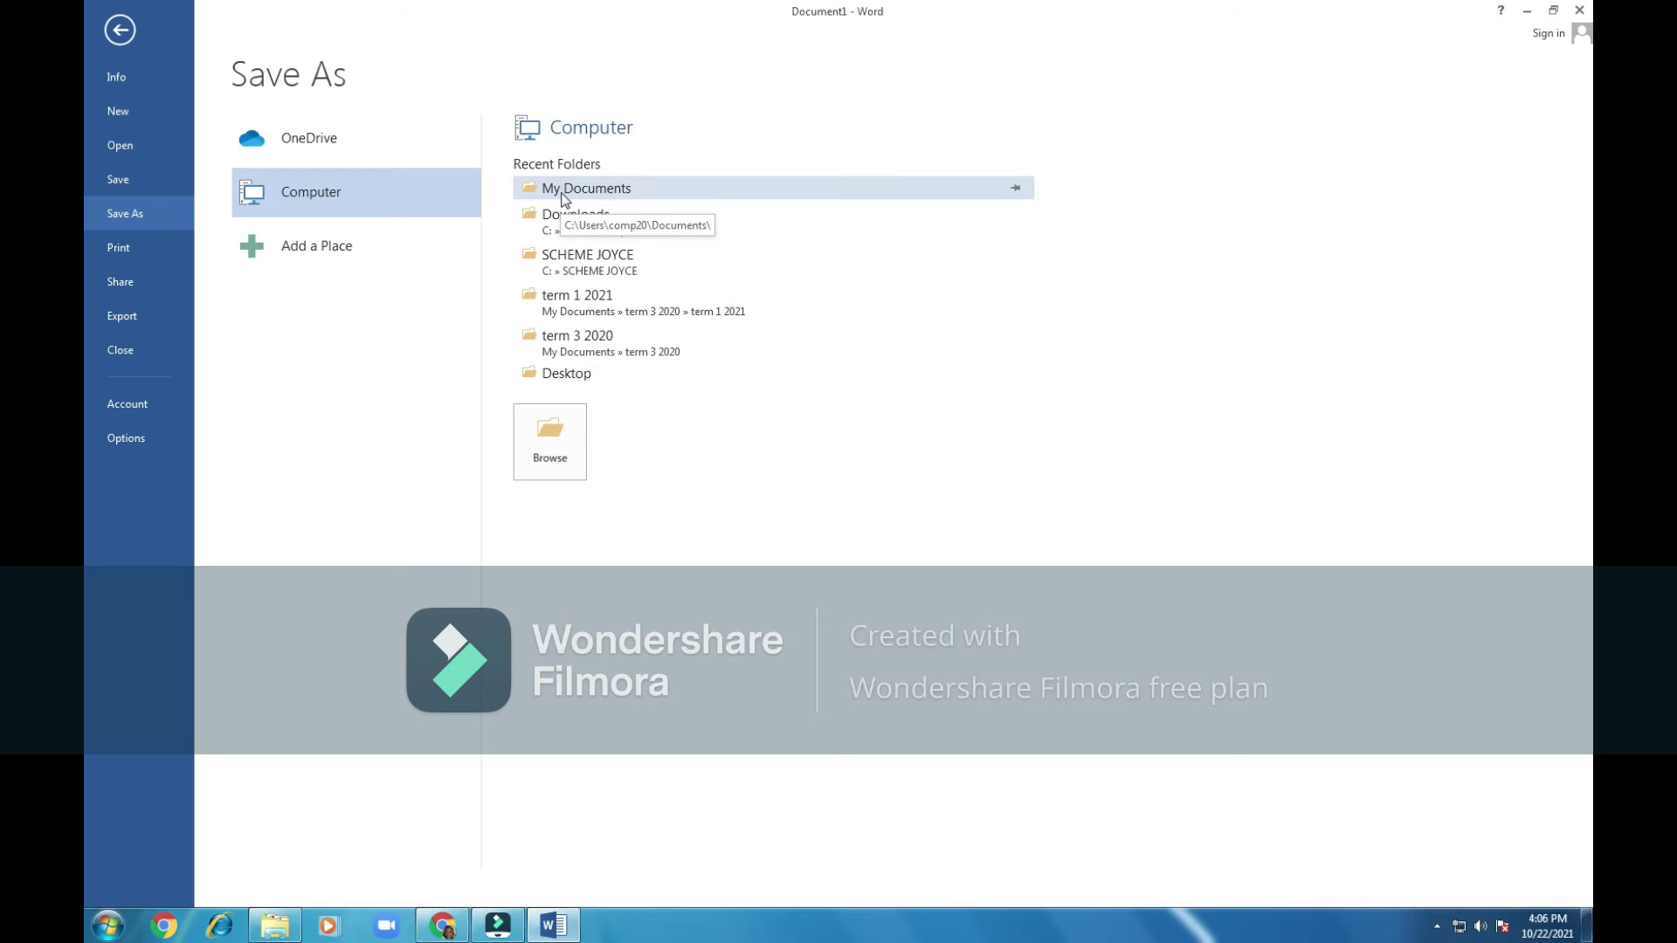
pyautogui.click(563, 199)
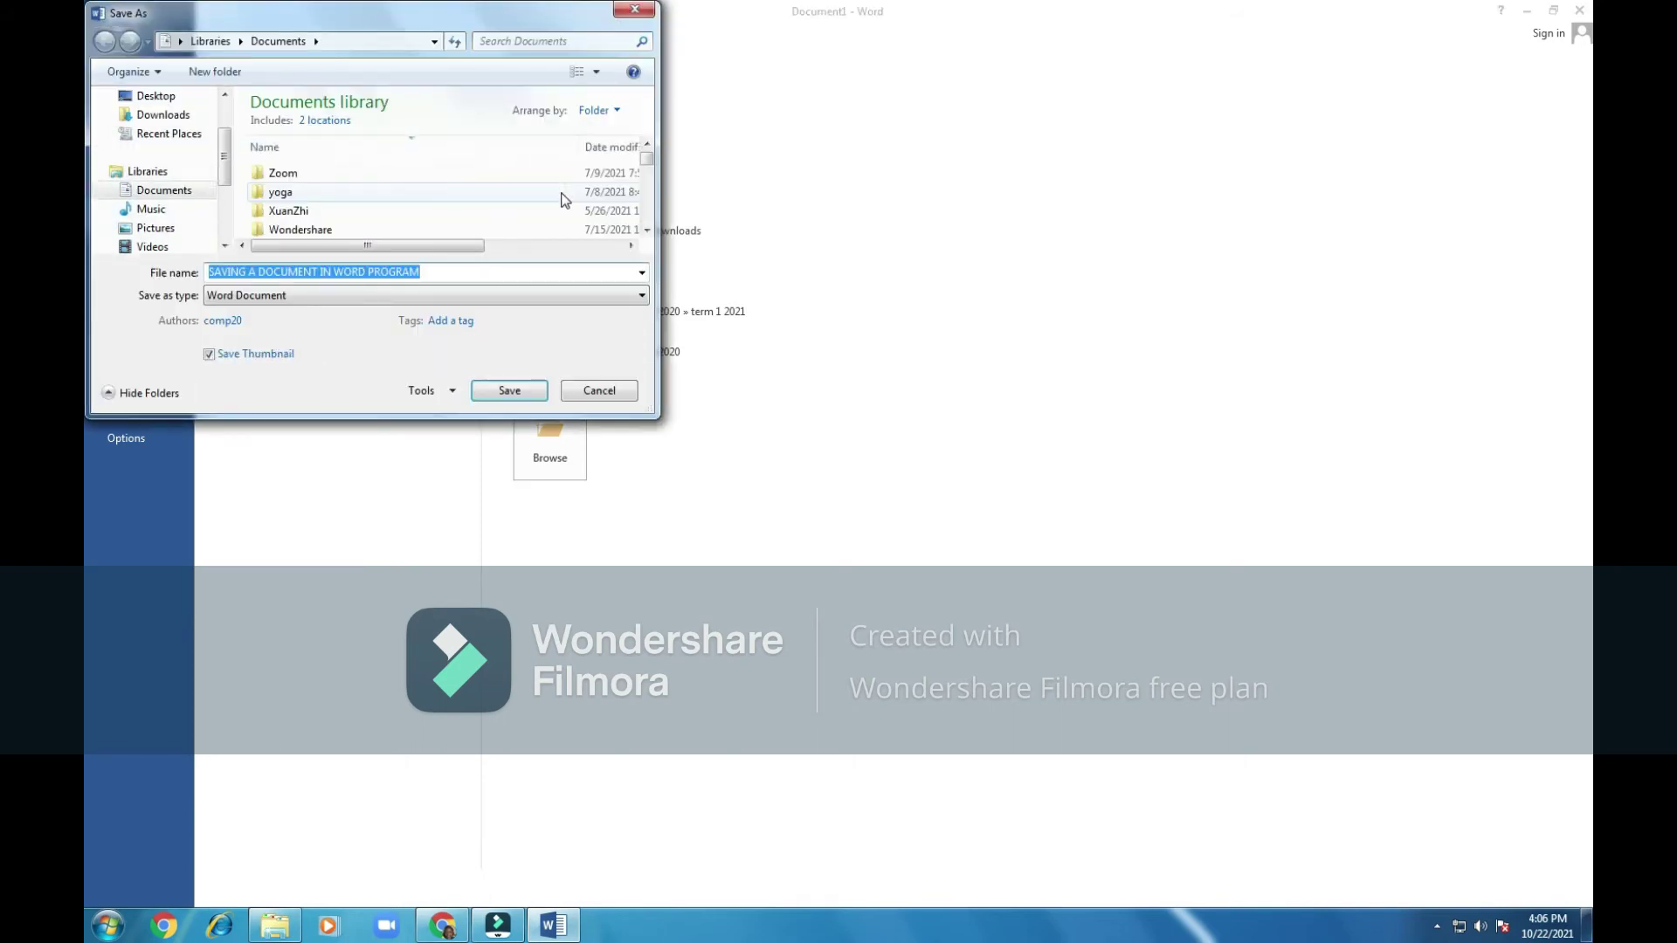
pyautogui.moveTo(346, 15); pyautogui.dragTo(690, 232)
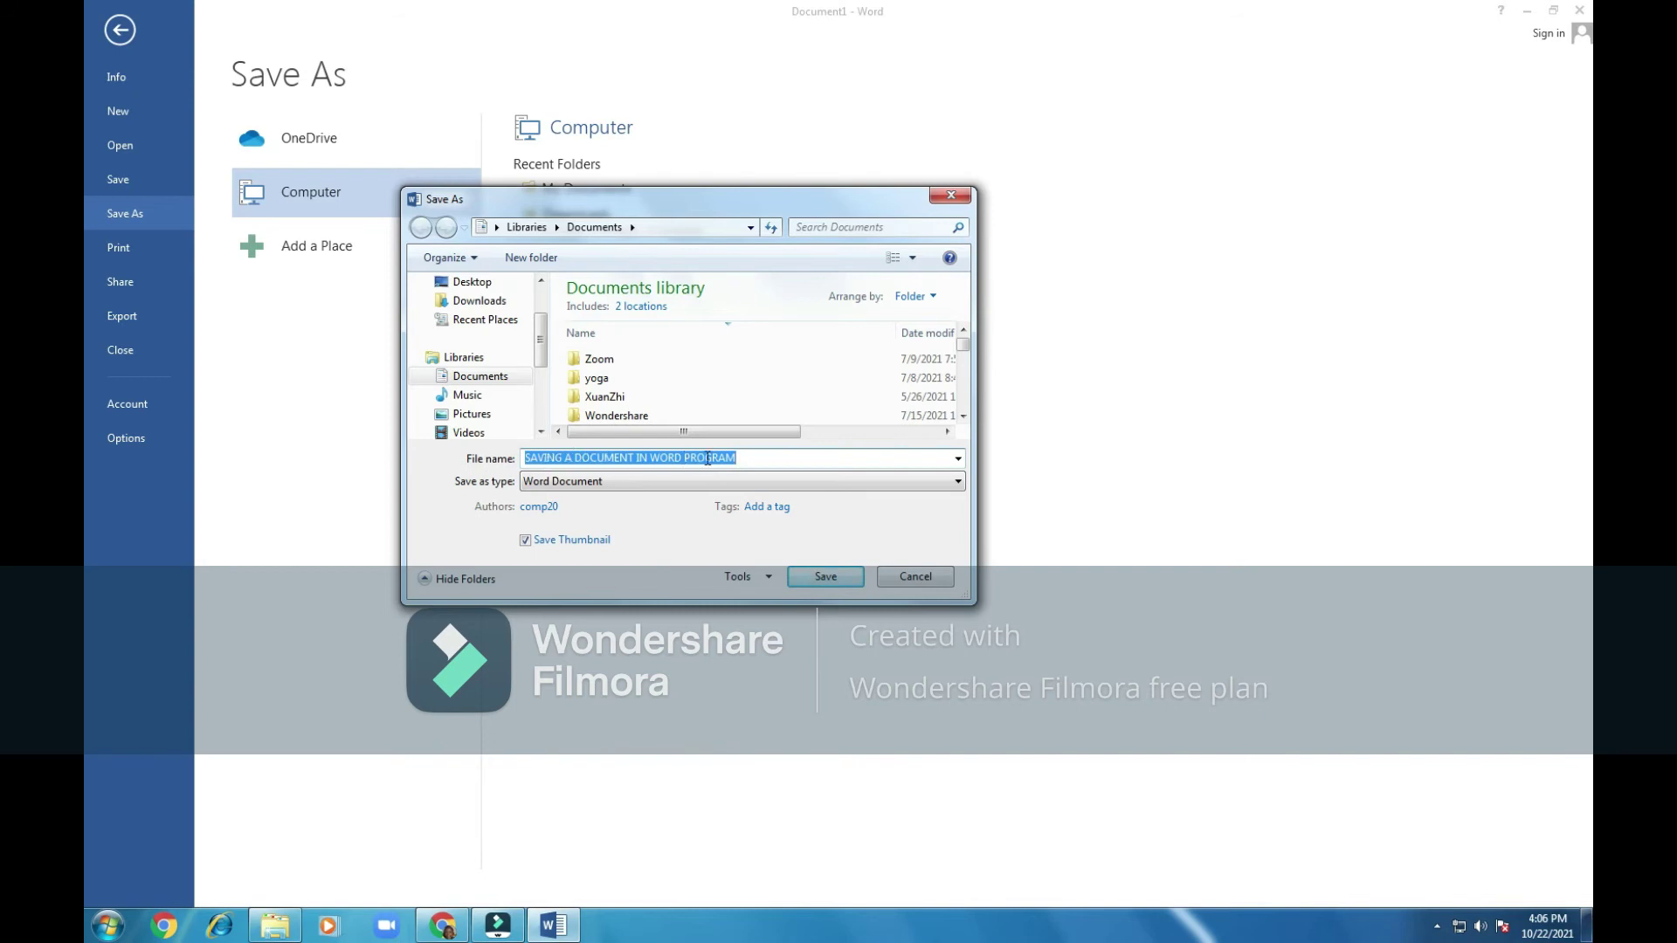
pyautogui.click(756, 457)
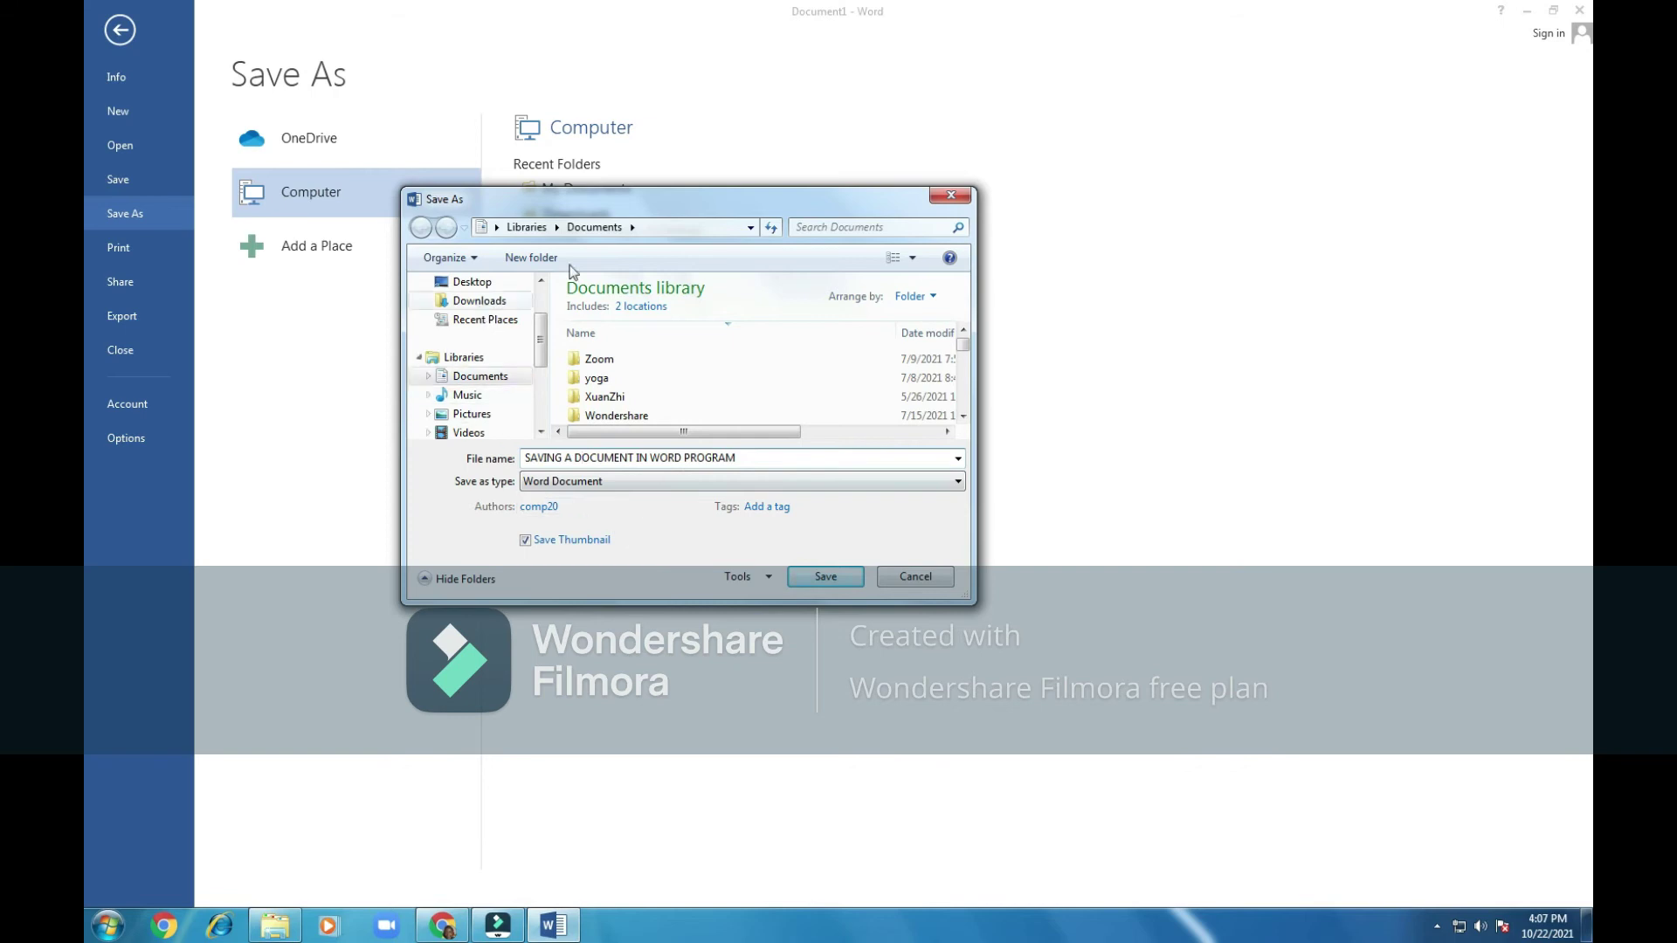
pyautogui.click(823, 578)
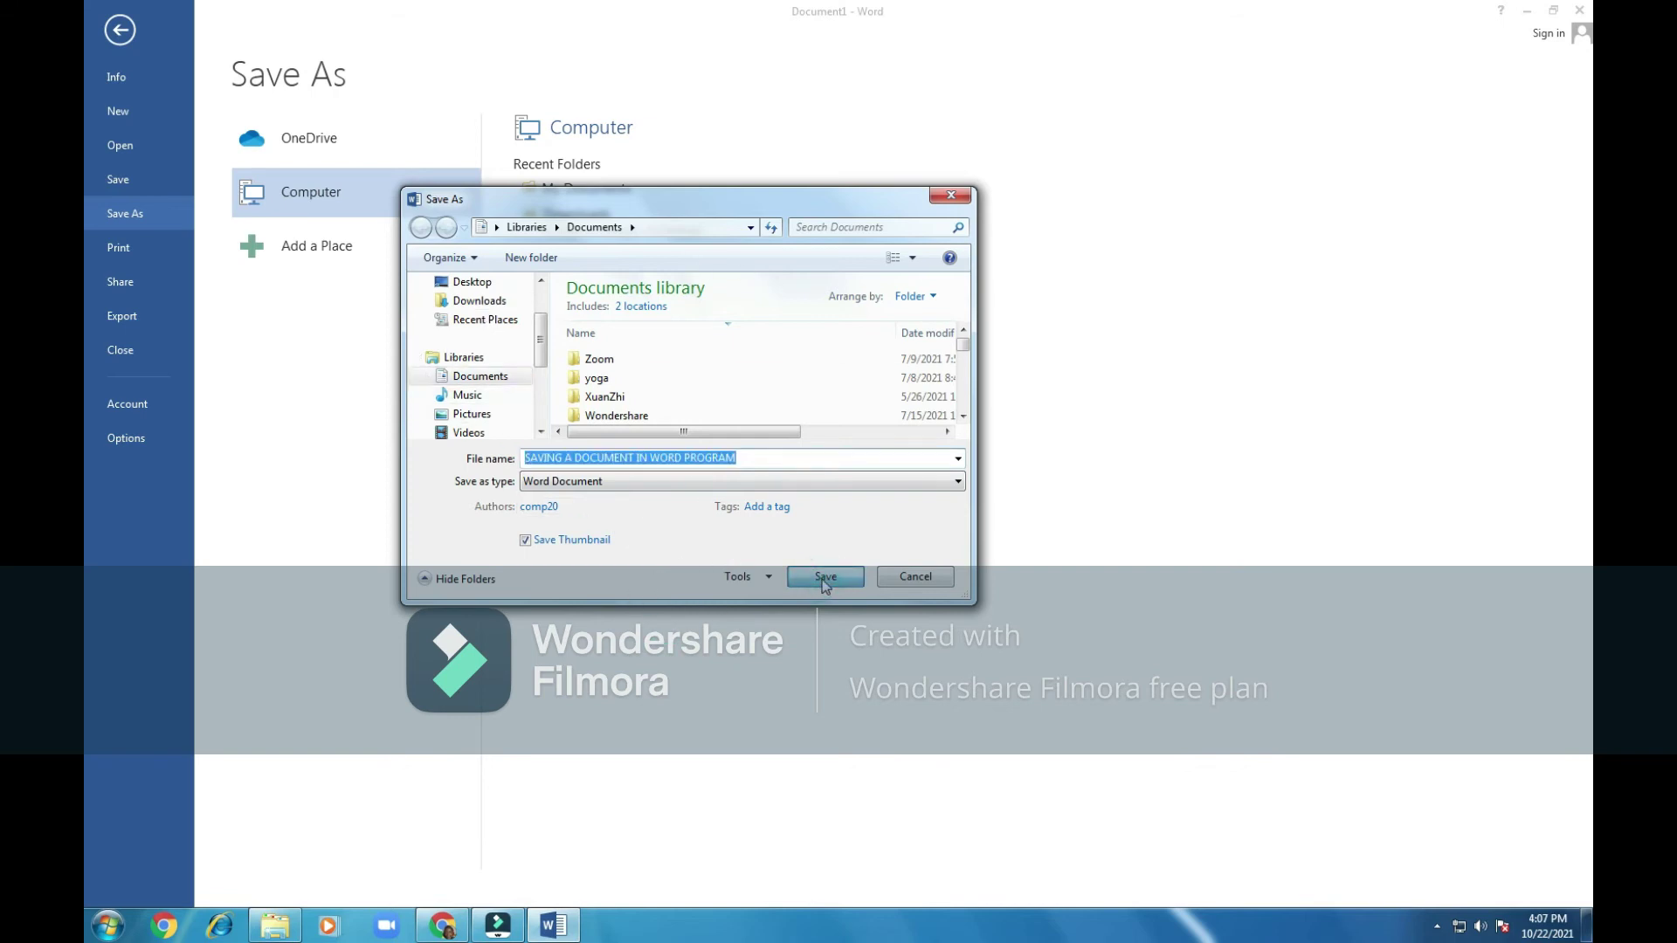
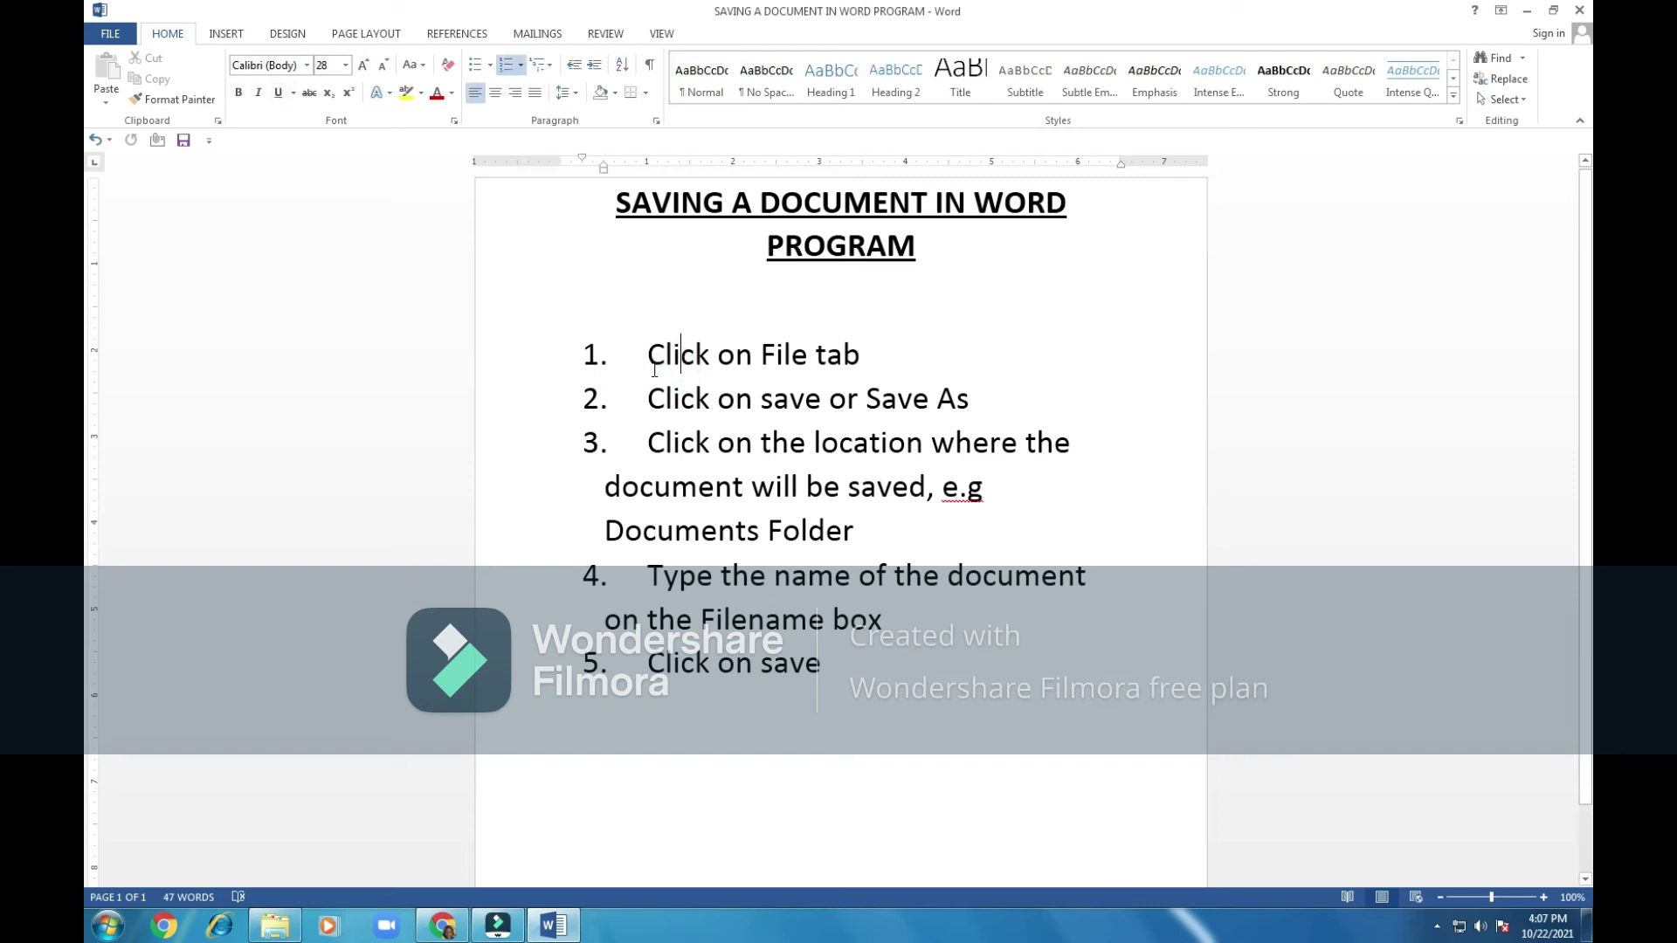
# - Underline "File tab", "Save As", "Documents Folder", "Filename box" and the "save" of item 5 in the numbered list
pyautogui.moveTo(761, 357); pyautogui.dragTo(862, 357)
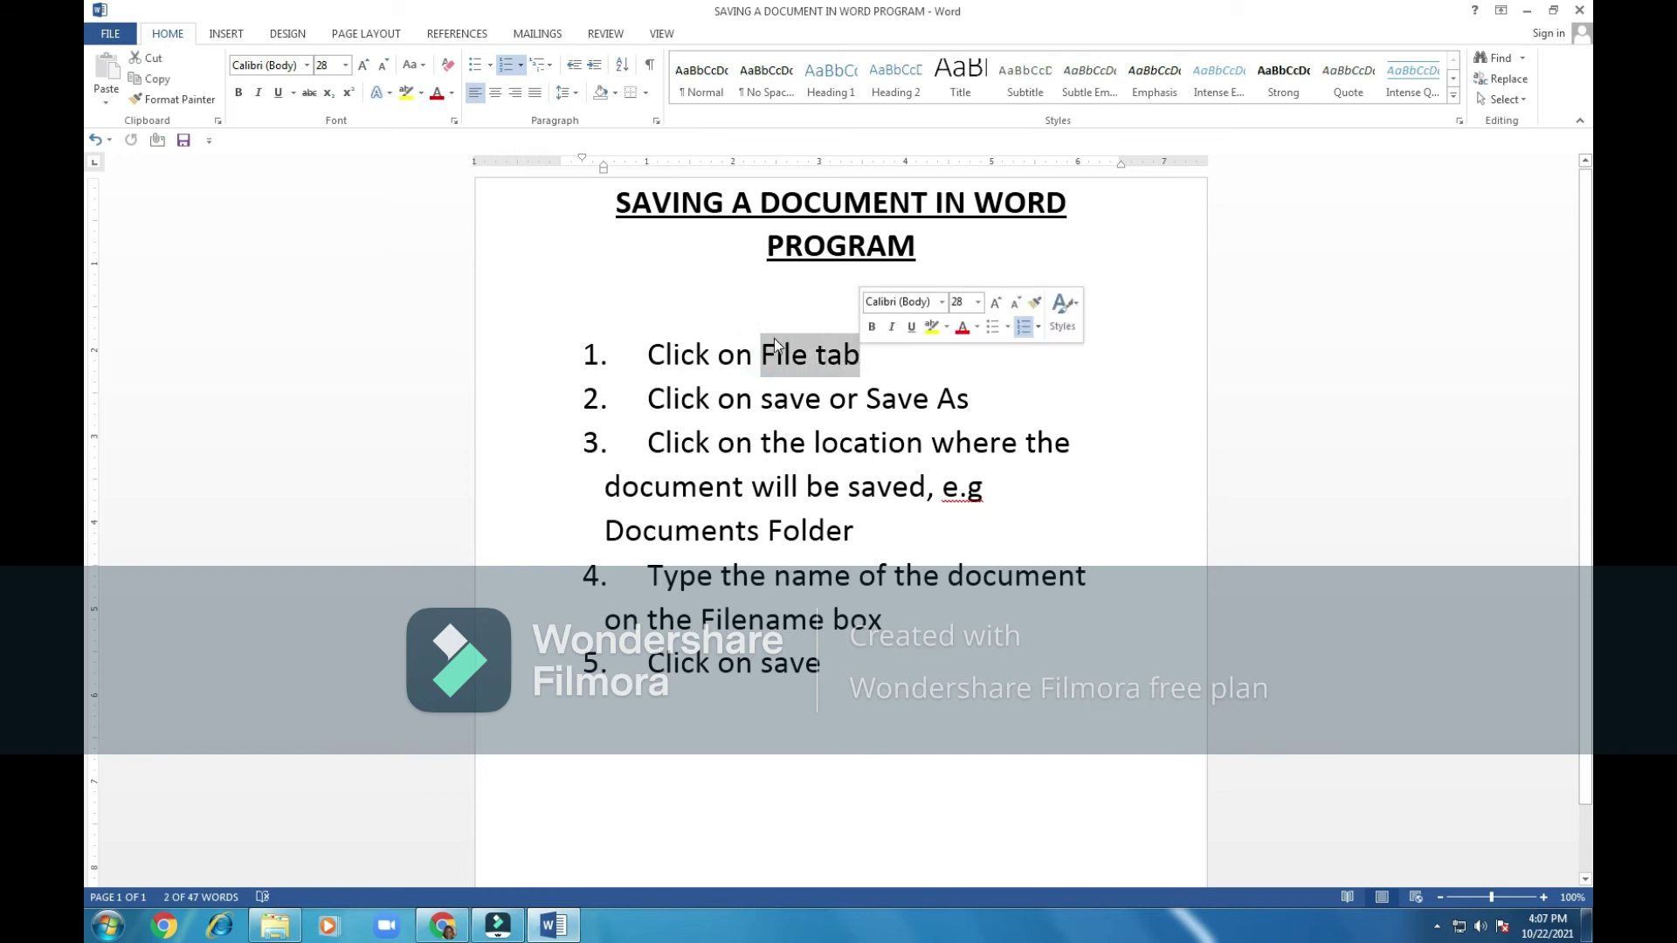
pyautogui.click(281, 94)
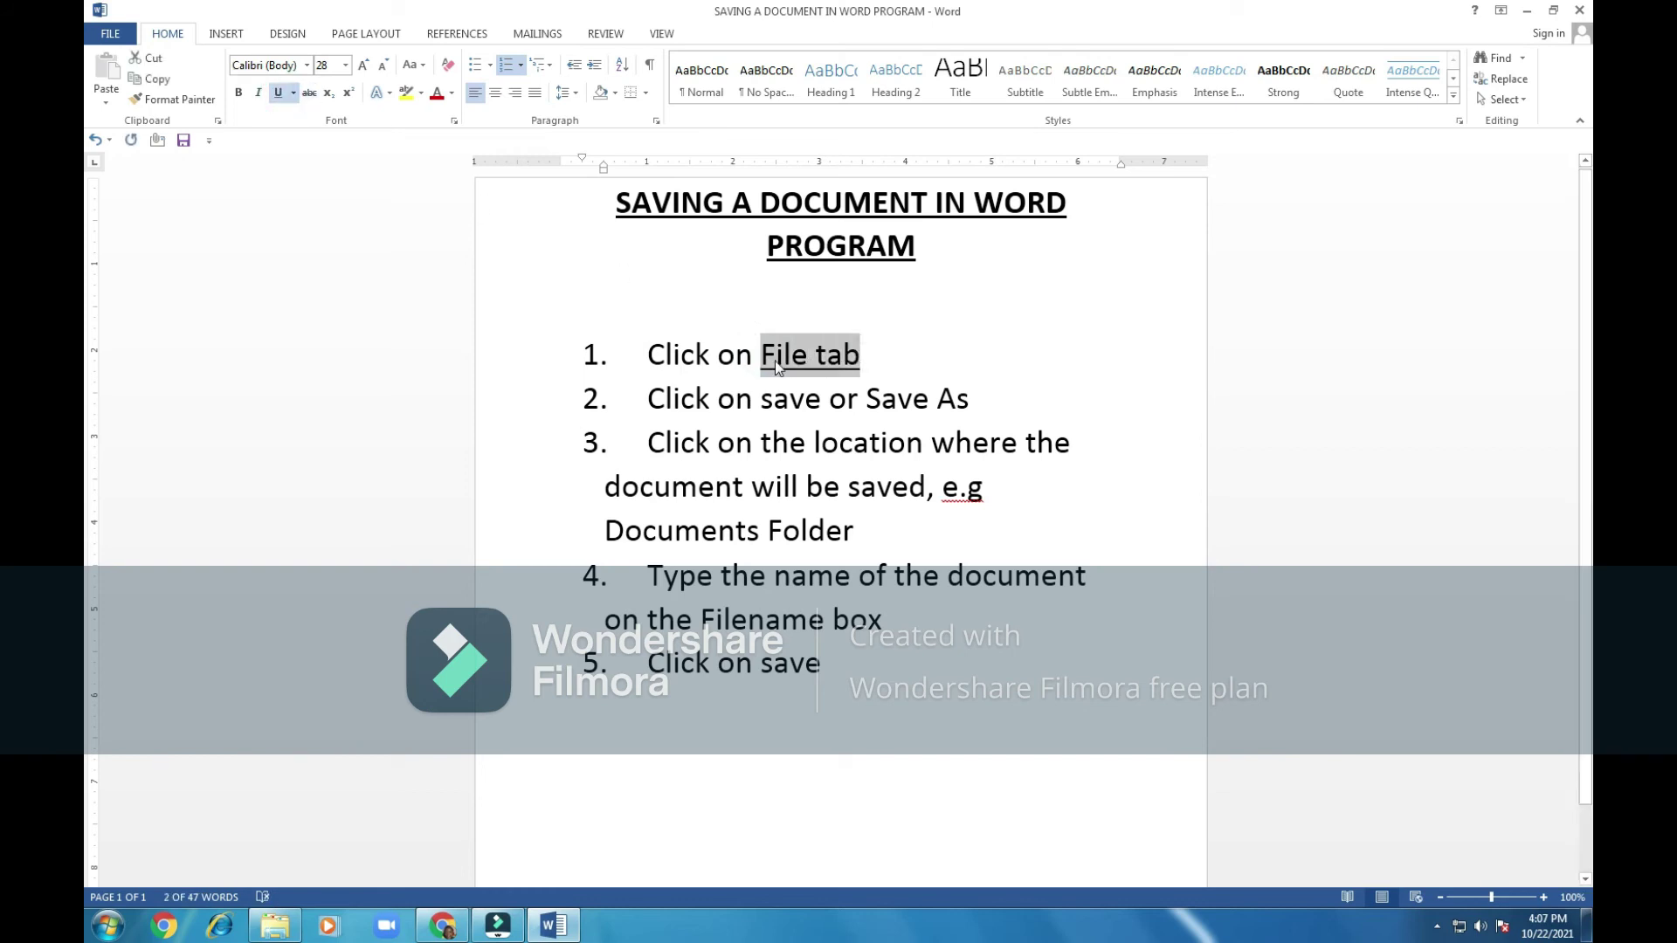
pyautogui.moveTo(867, 398); pyautogui.dragTo(971, 403)
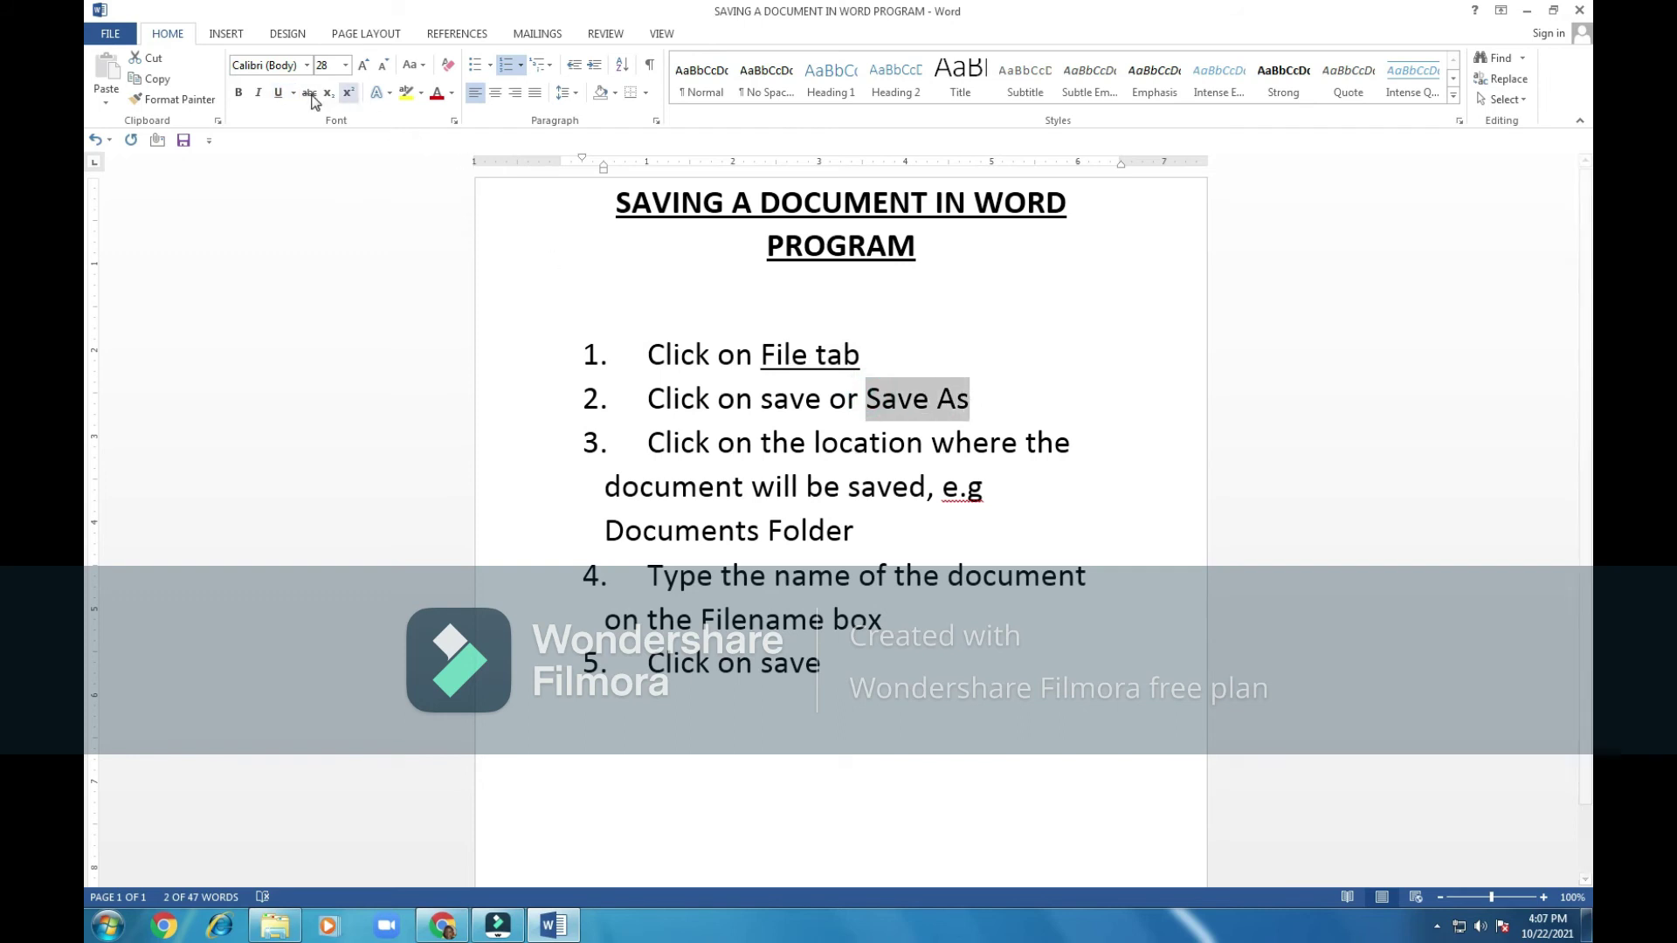
pyautogui.click(280, 95)
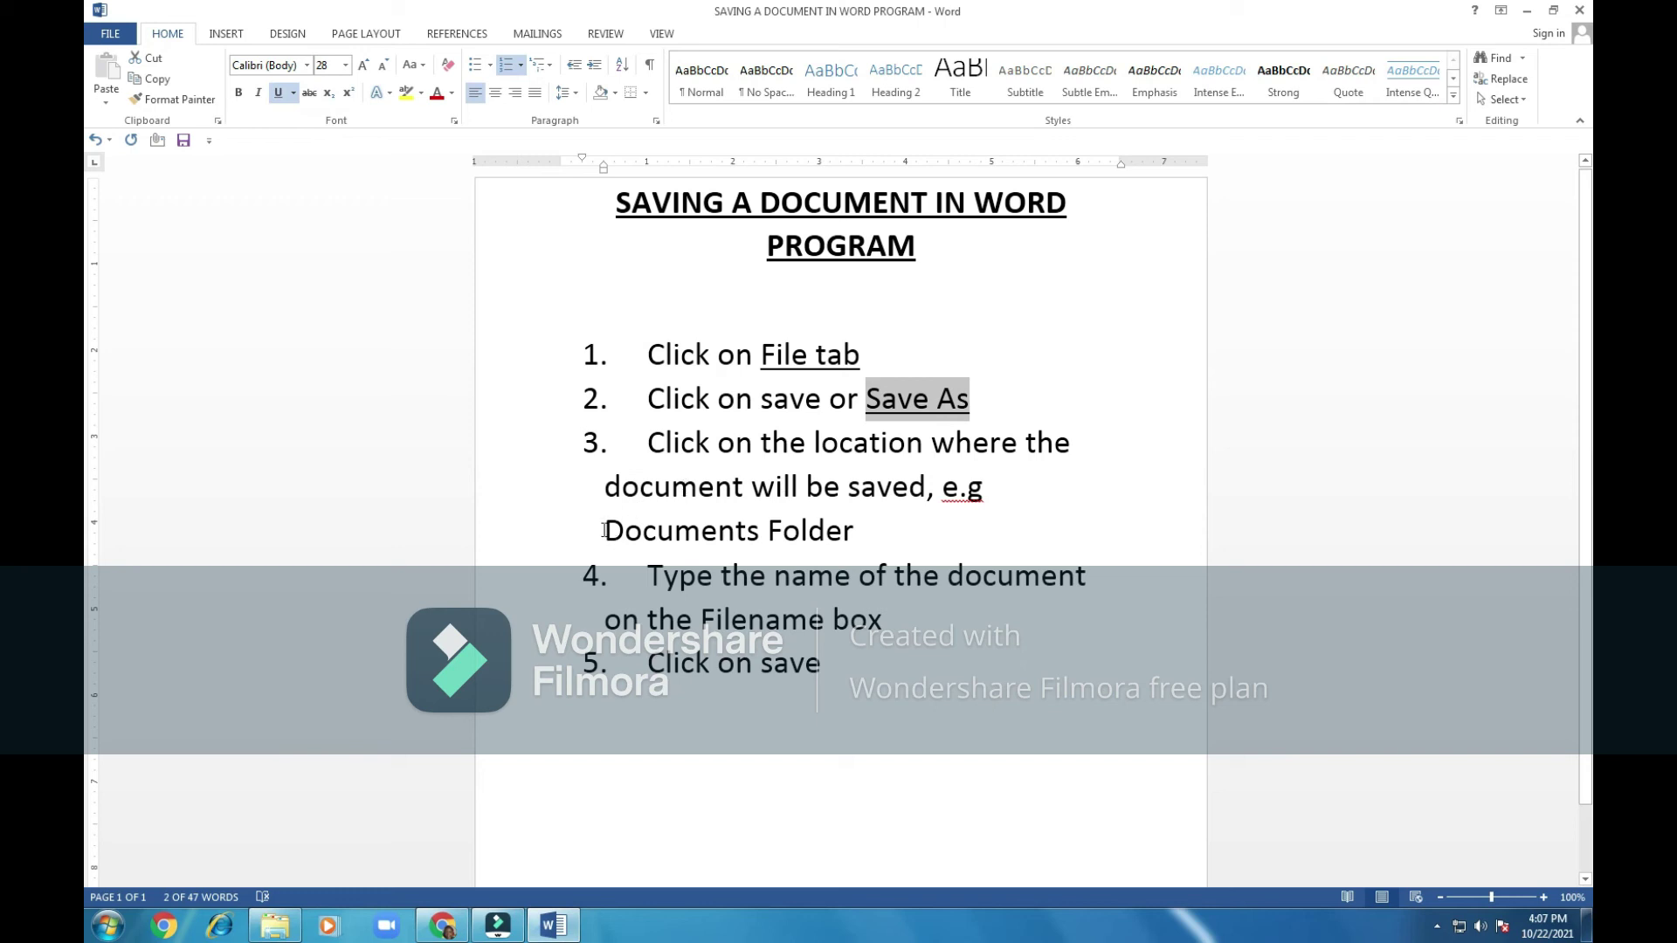
pyautogui.moveTo(605, 527); pyautogui.dragTo(853, 531)
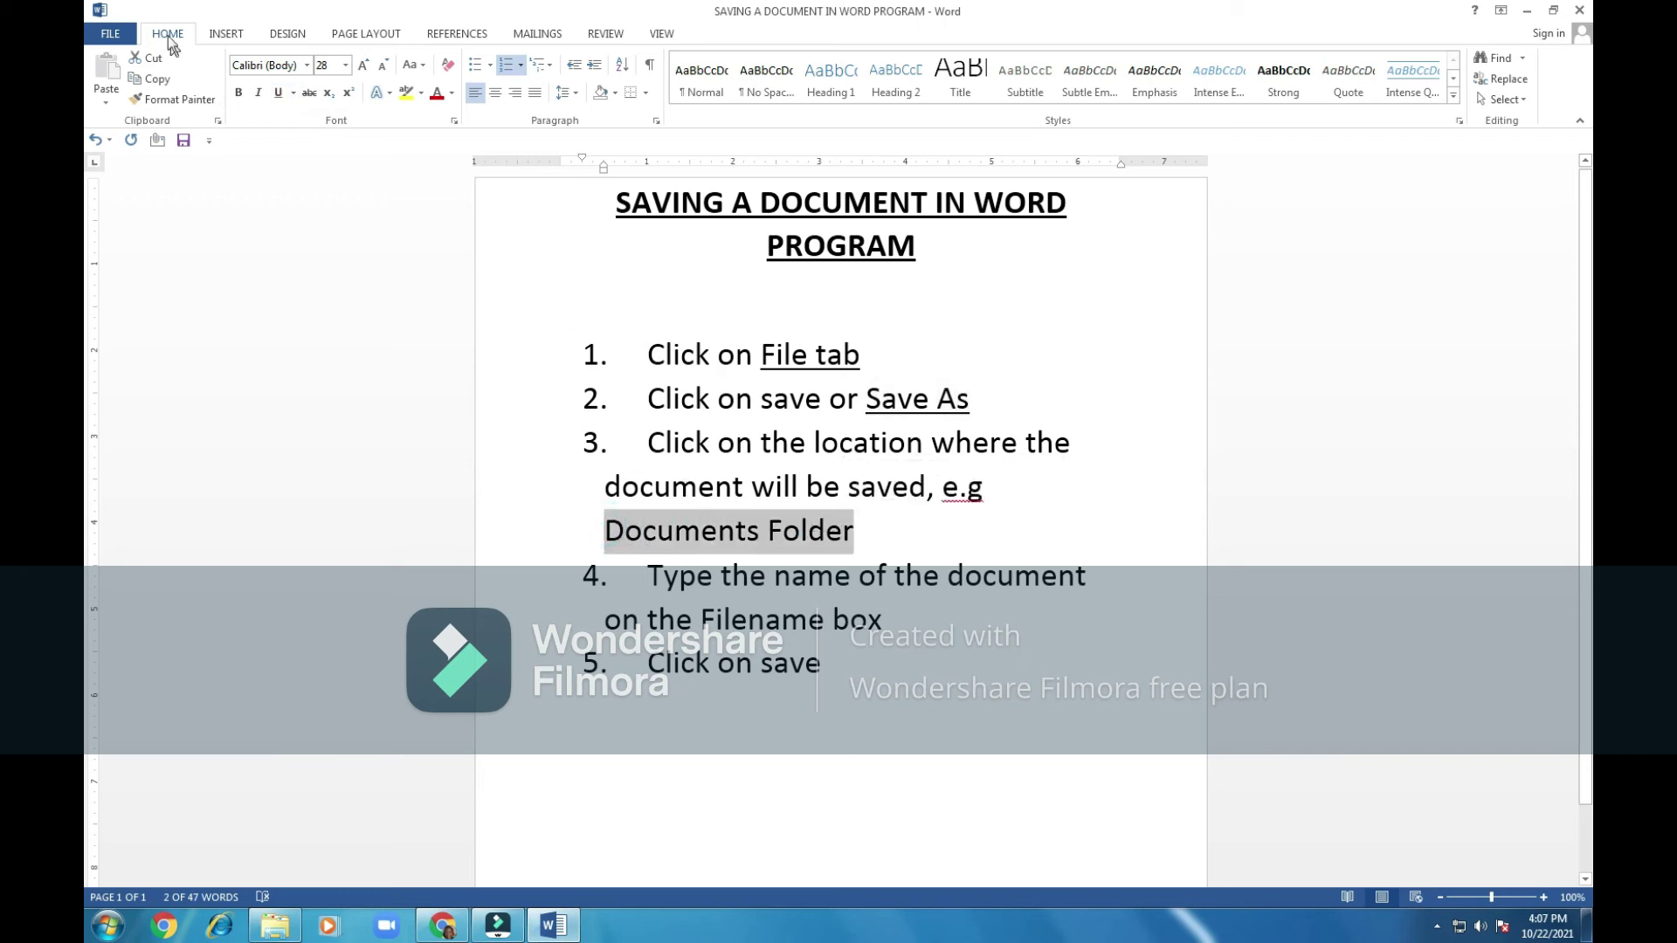
pyautogui.click(278, 92)
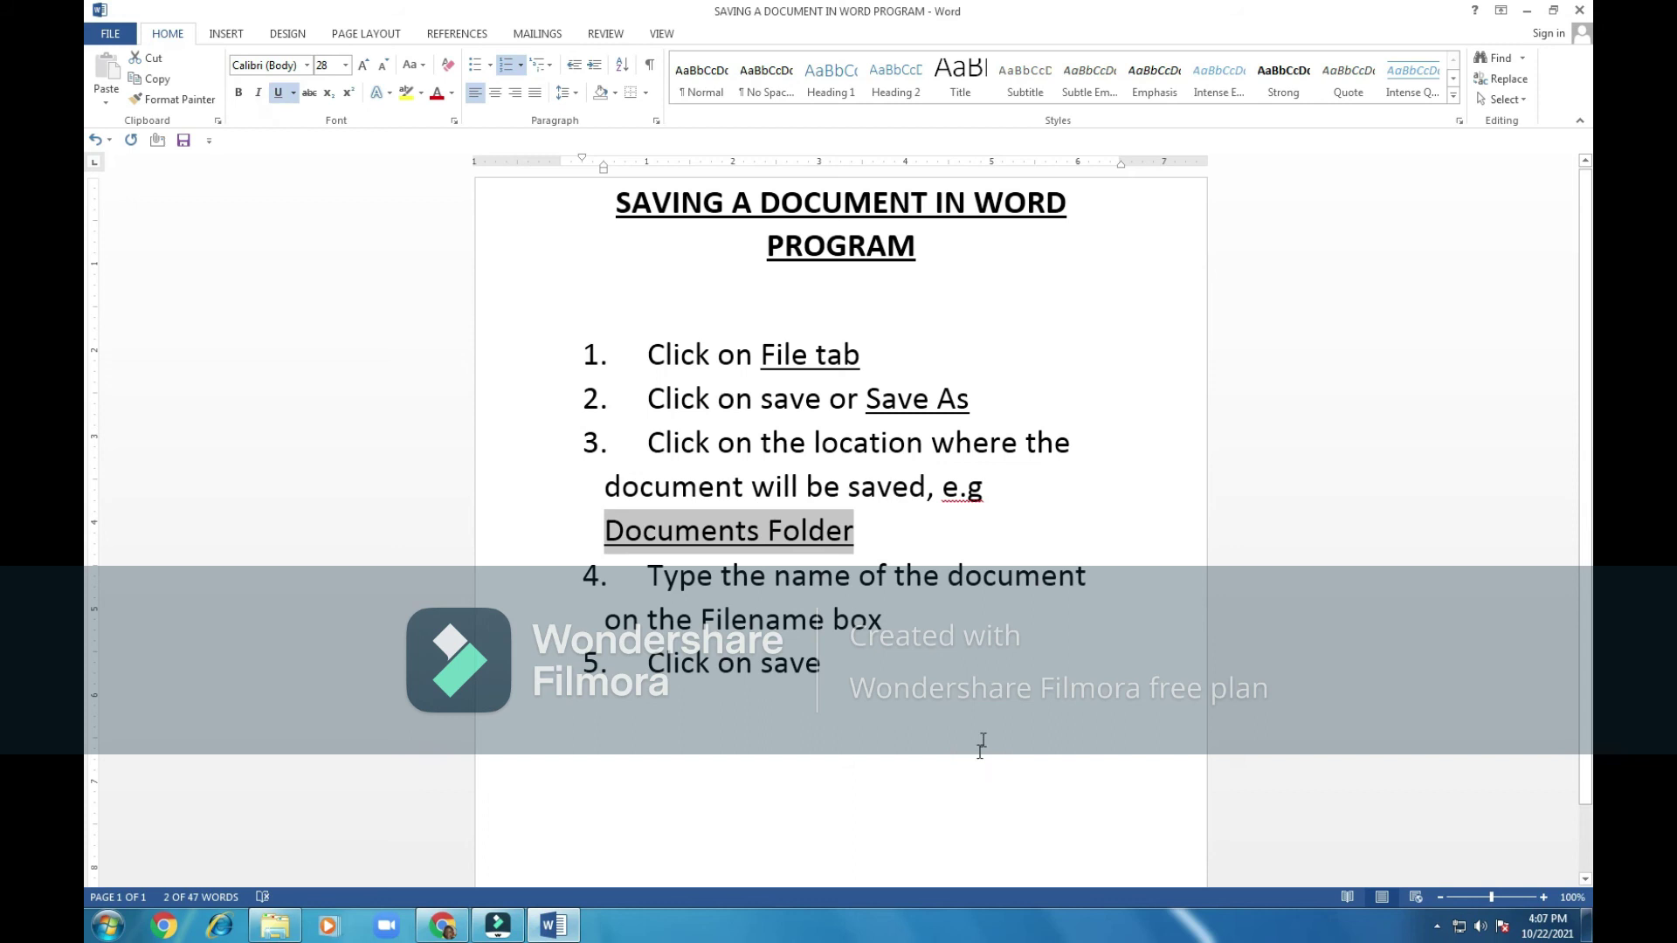
pyautogui.moveTo(701, 620); pyautogui.dragTo(884, 620)
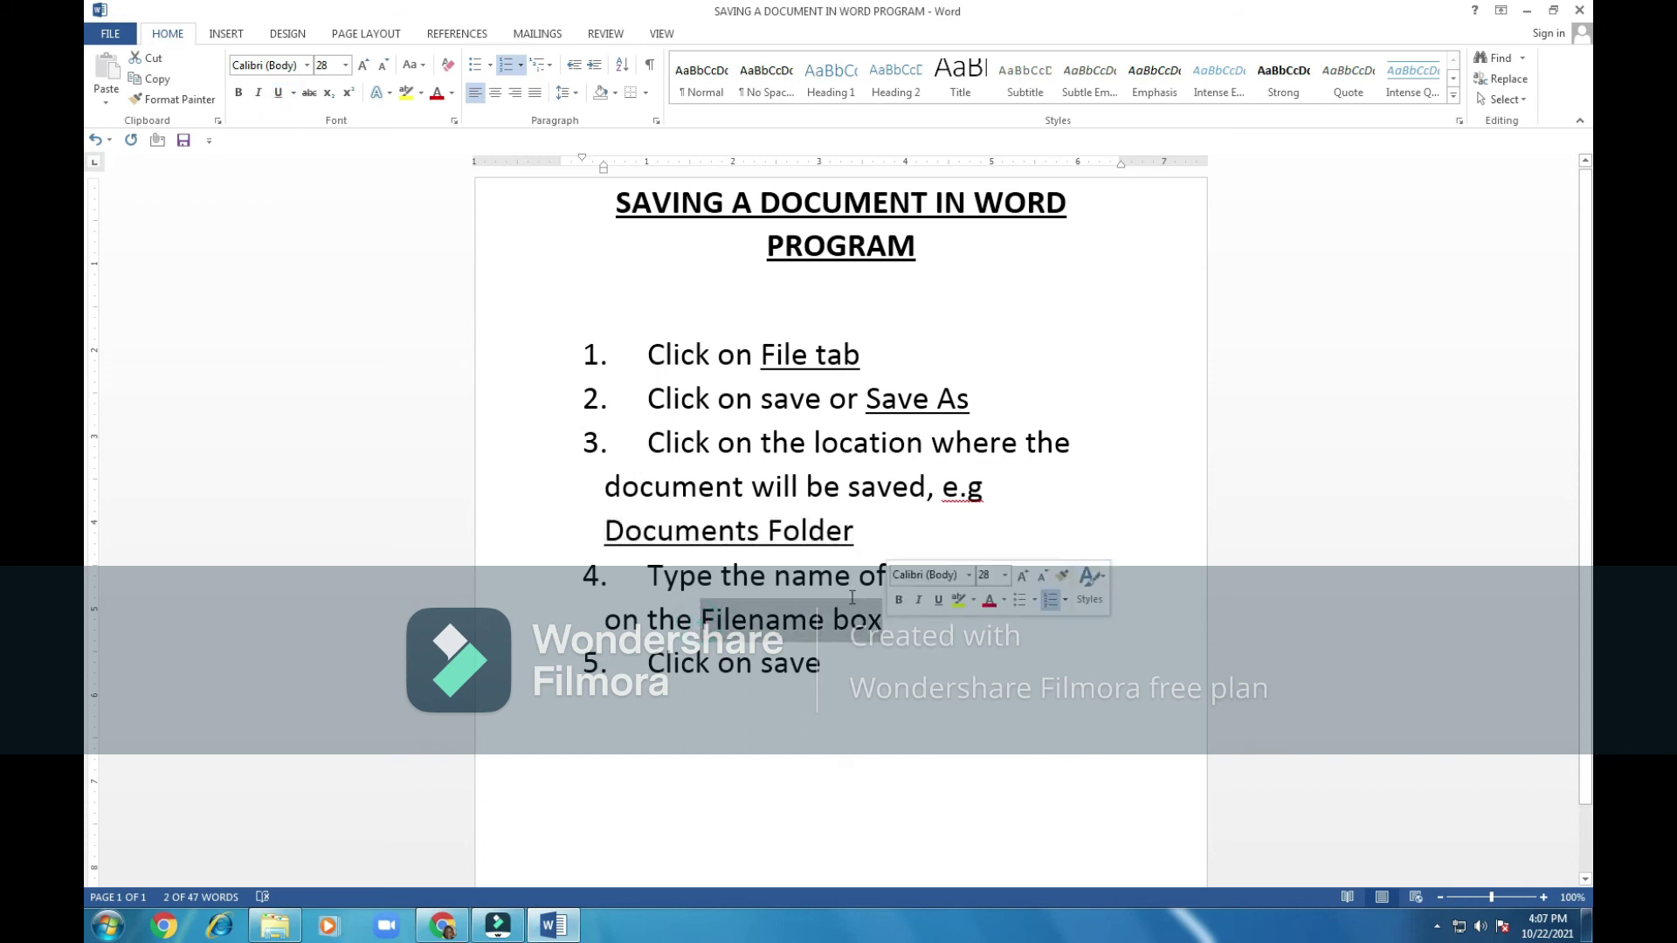
pyautogui.click(279, 92)
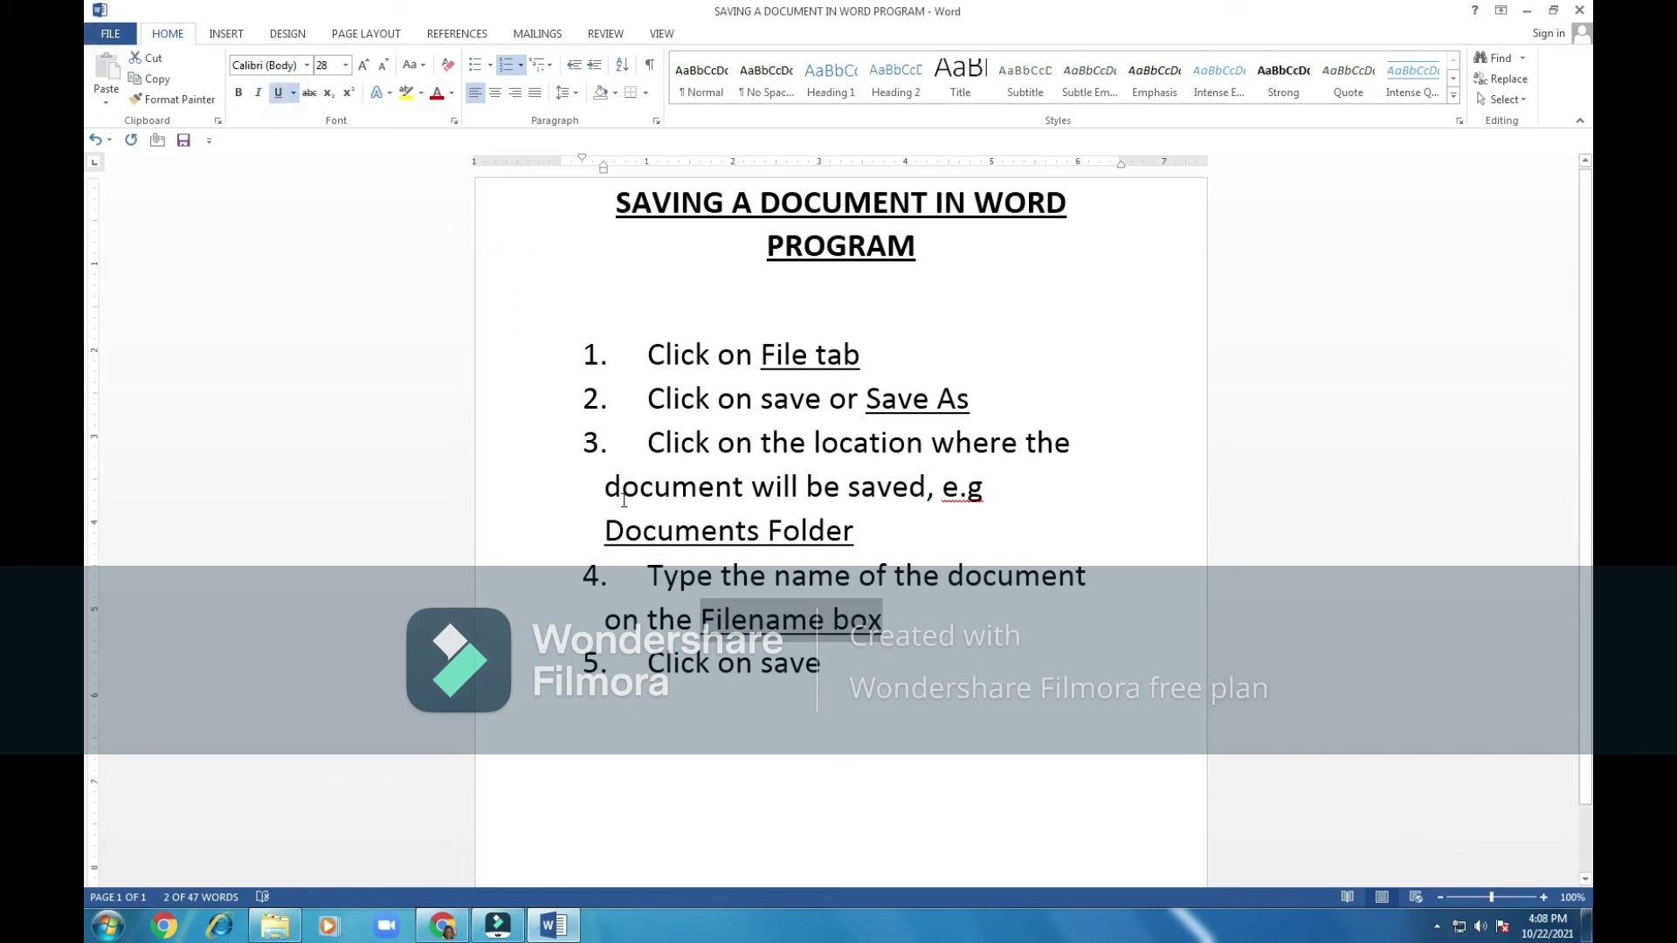
pyautogui.moveTo(766, 673); pyautogui.dragTo(838, 668)
pyautogui.click(277, 92)
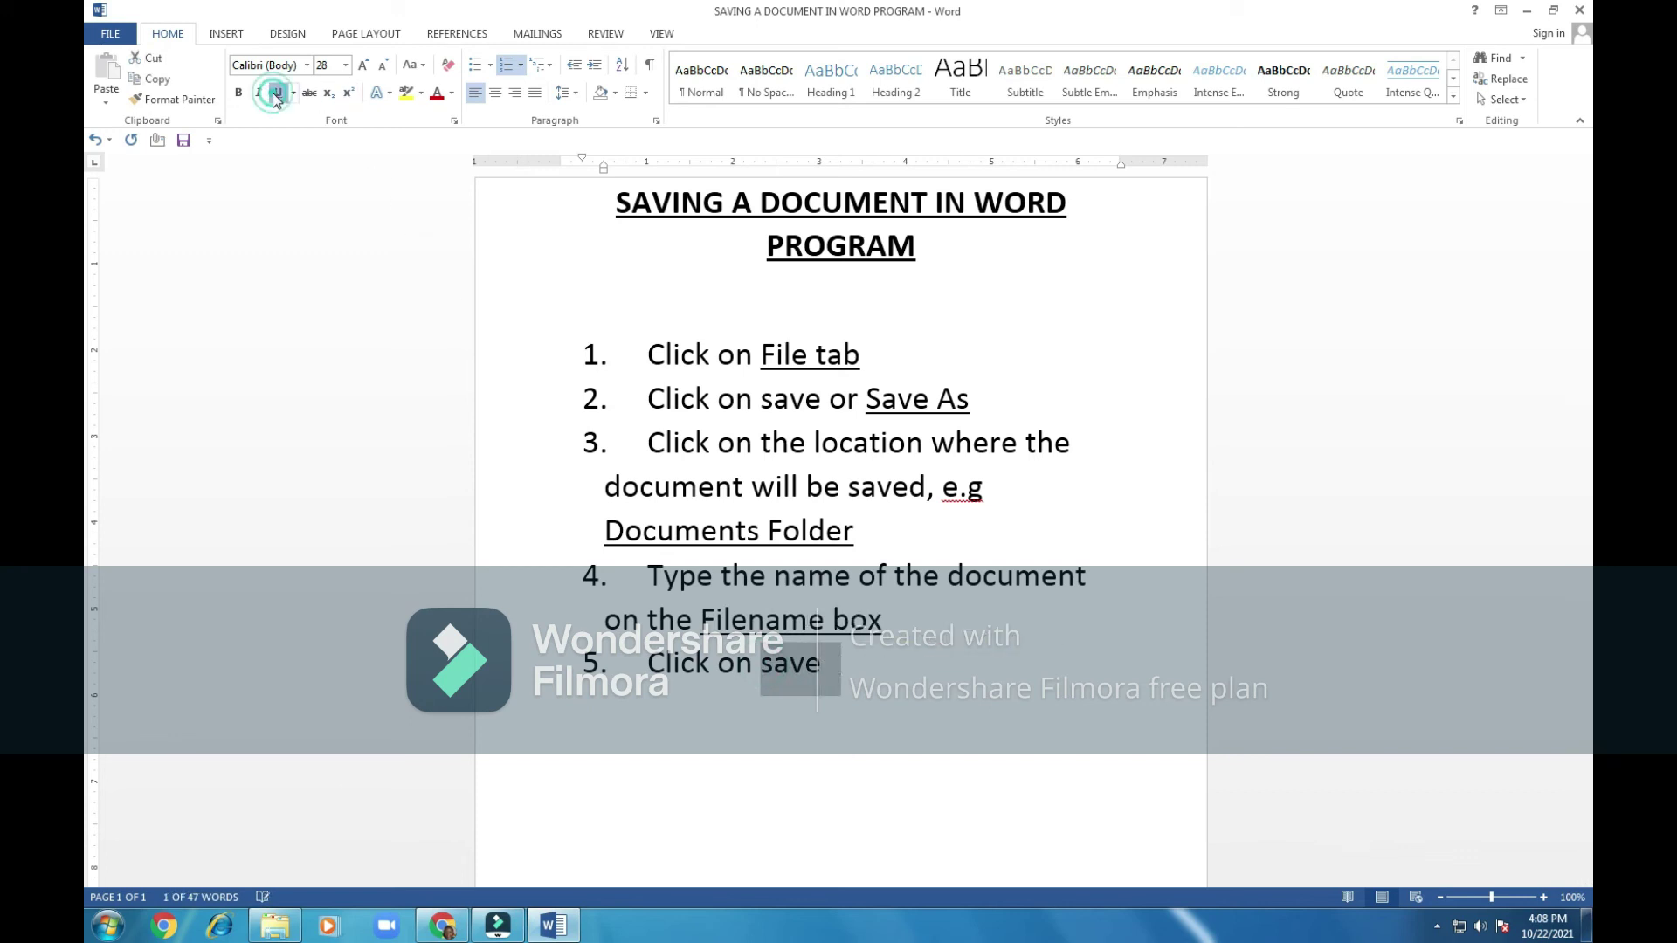
# - Capitalise the first letter of the underlined word in list item 5 so it reads "Save"
pyautogui.click(773, 667)
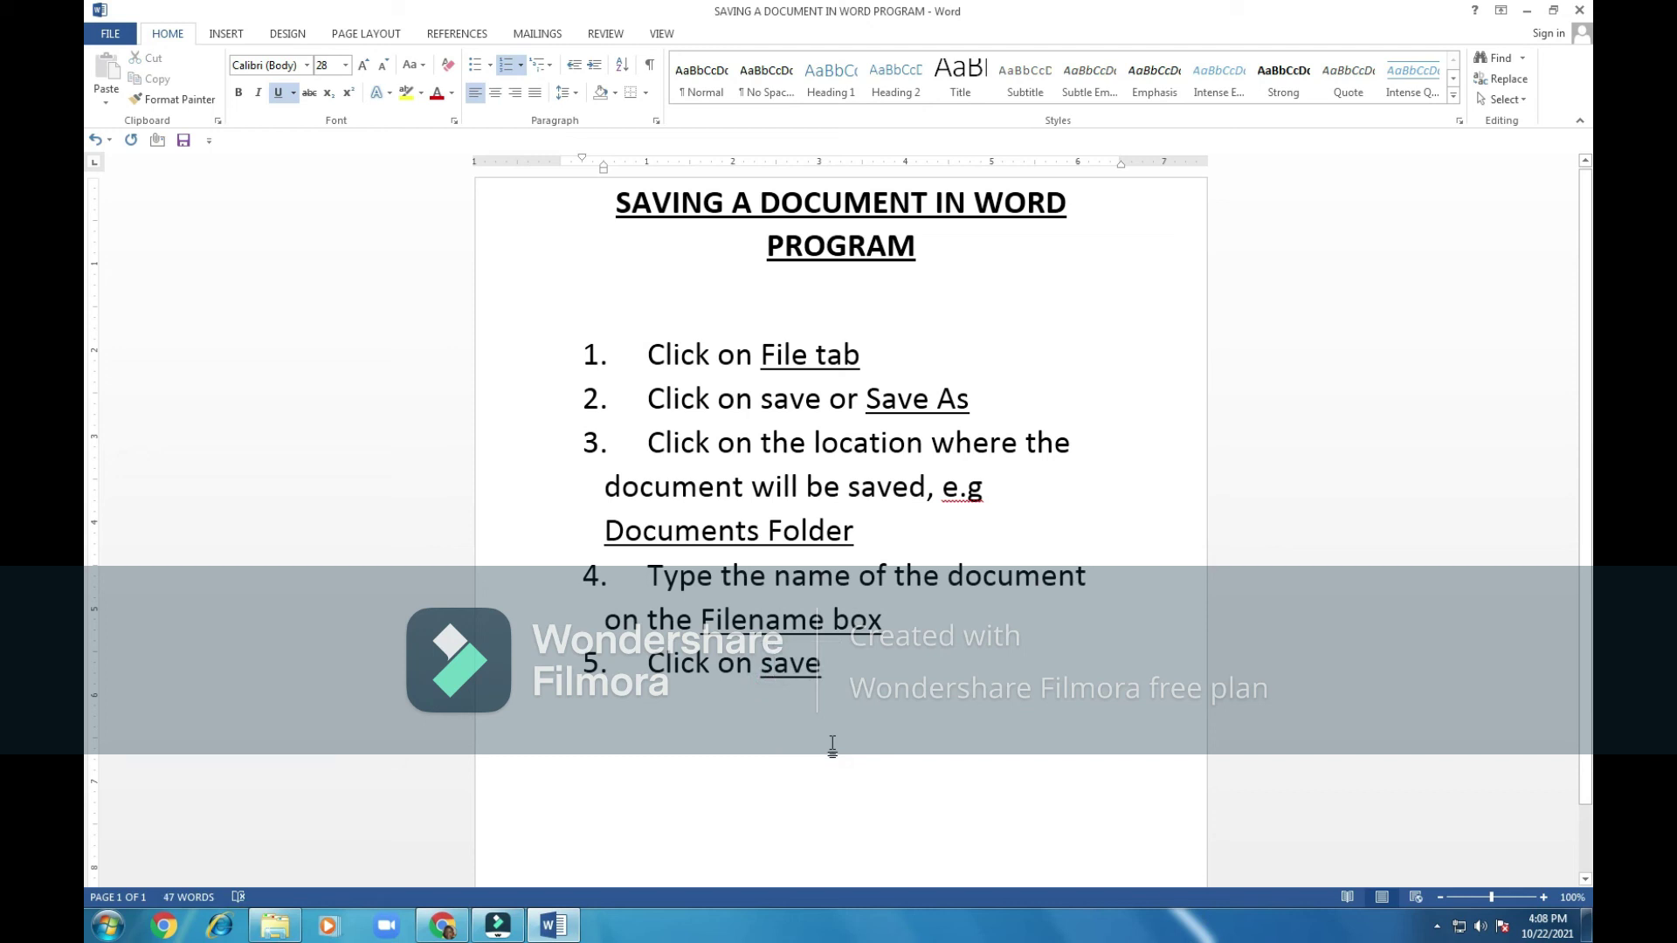
pyautogui.press('BackSpace')
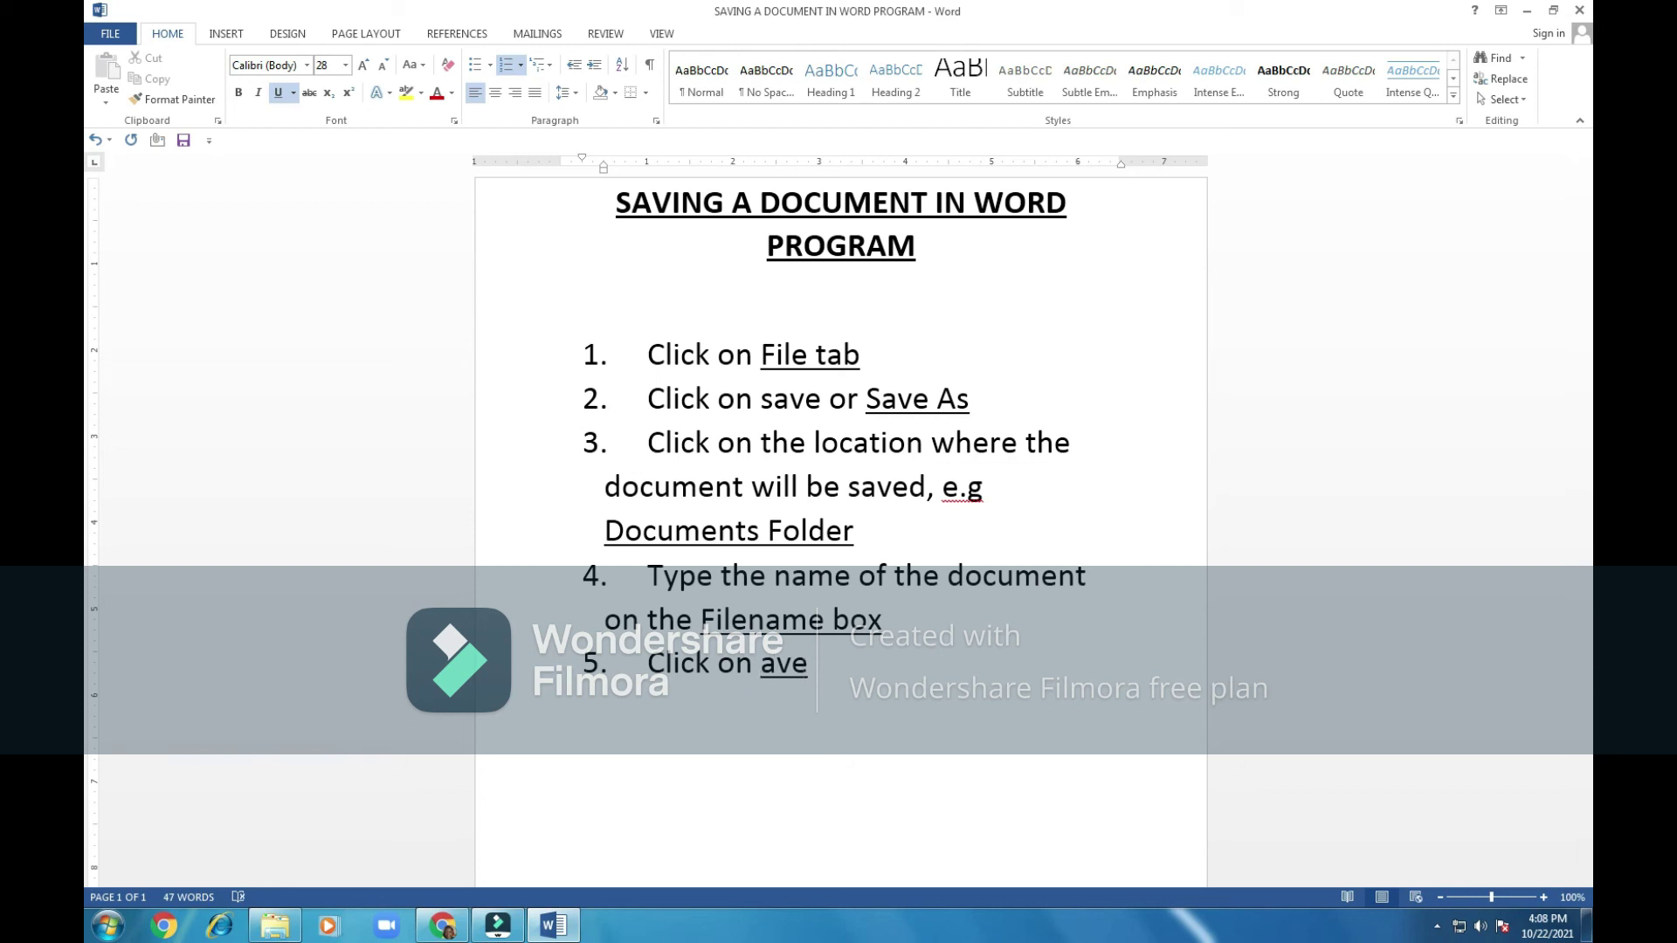
pyautogui.write('S')
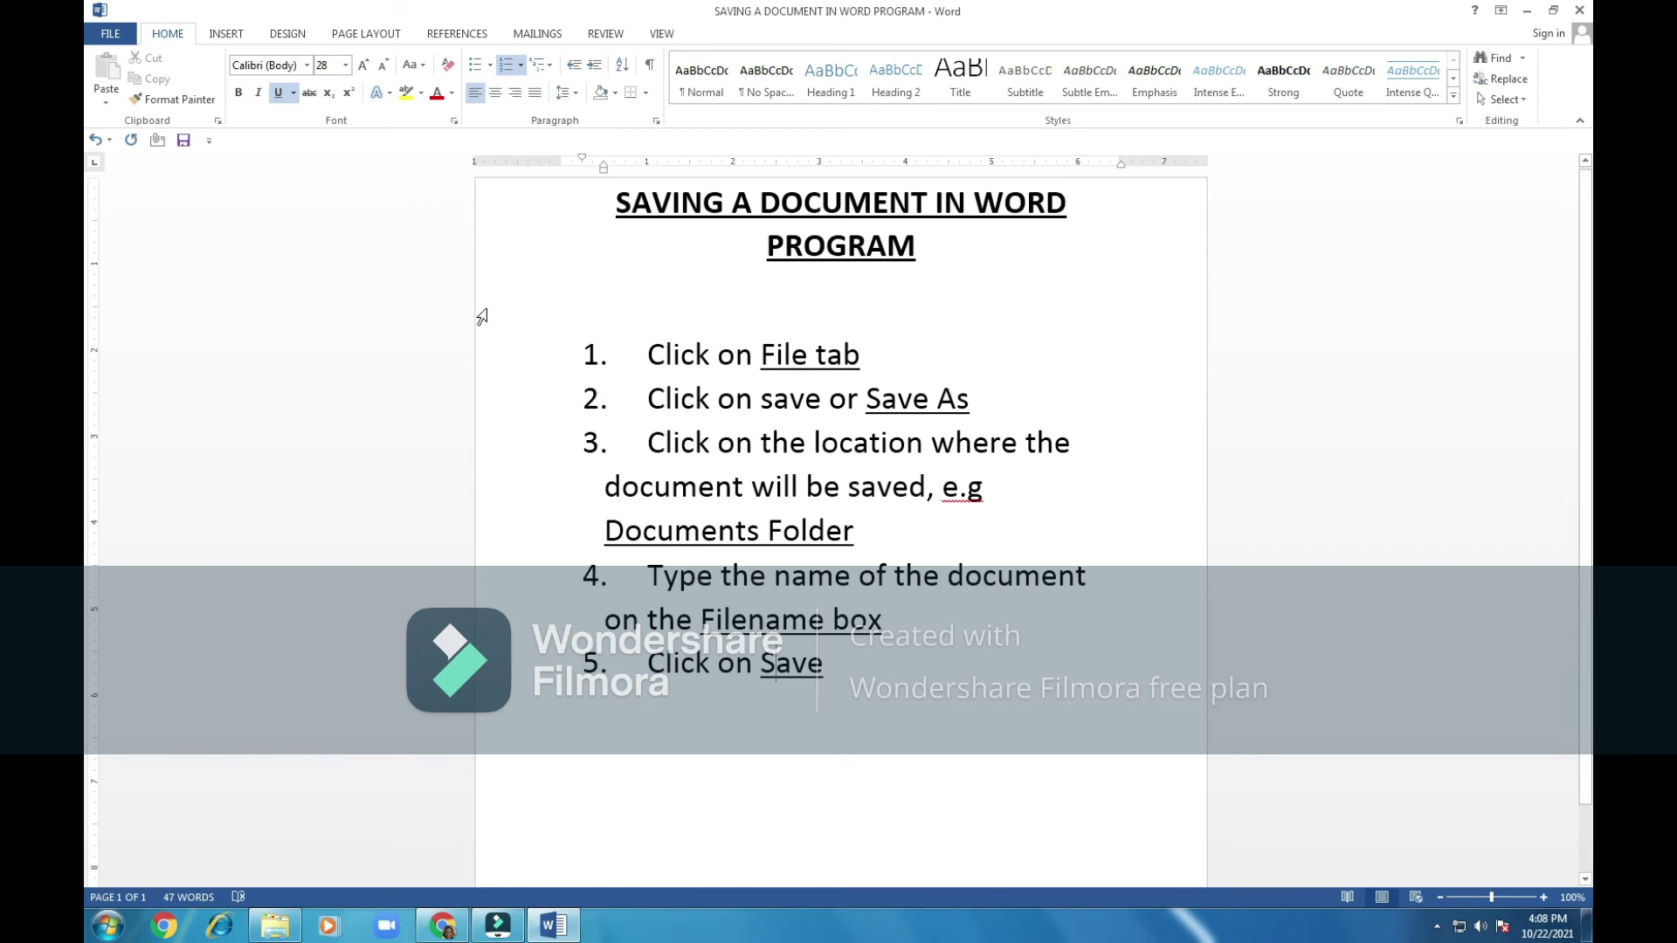
# - Save the changes to the document and close Word
pyautogui.click(184, 142)
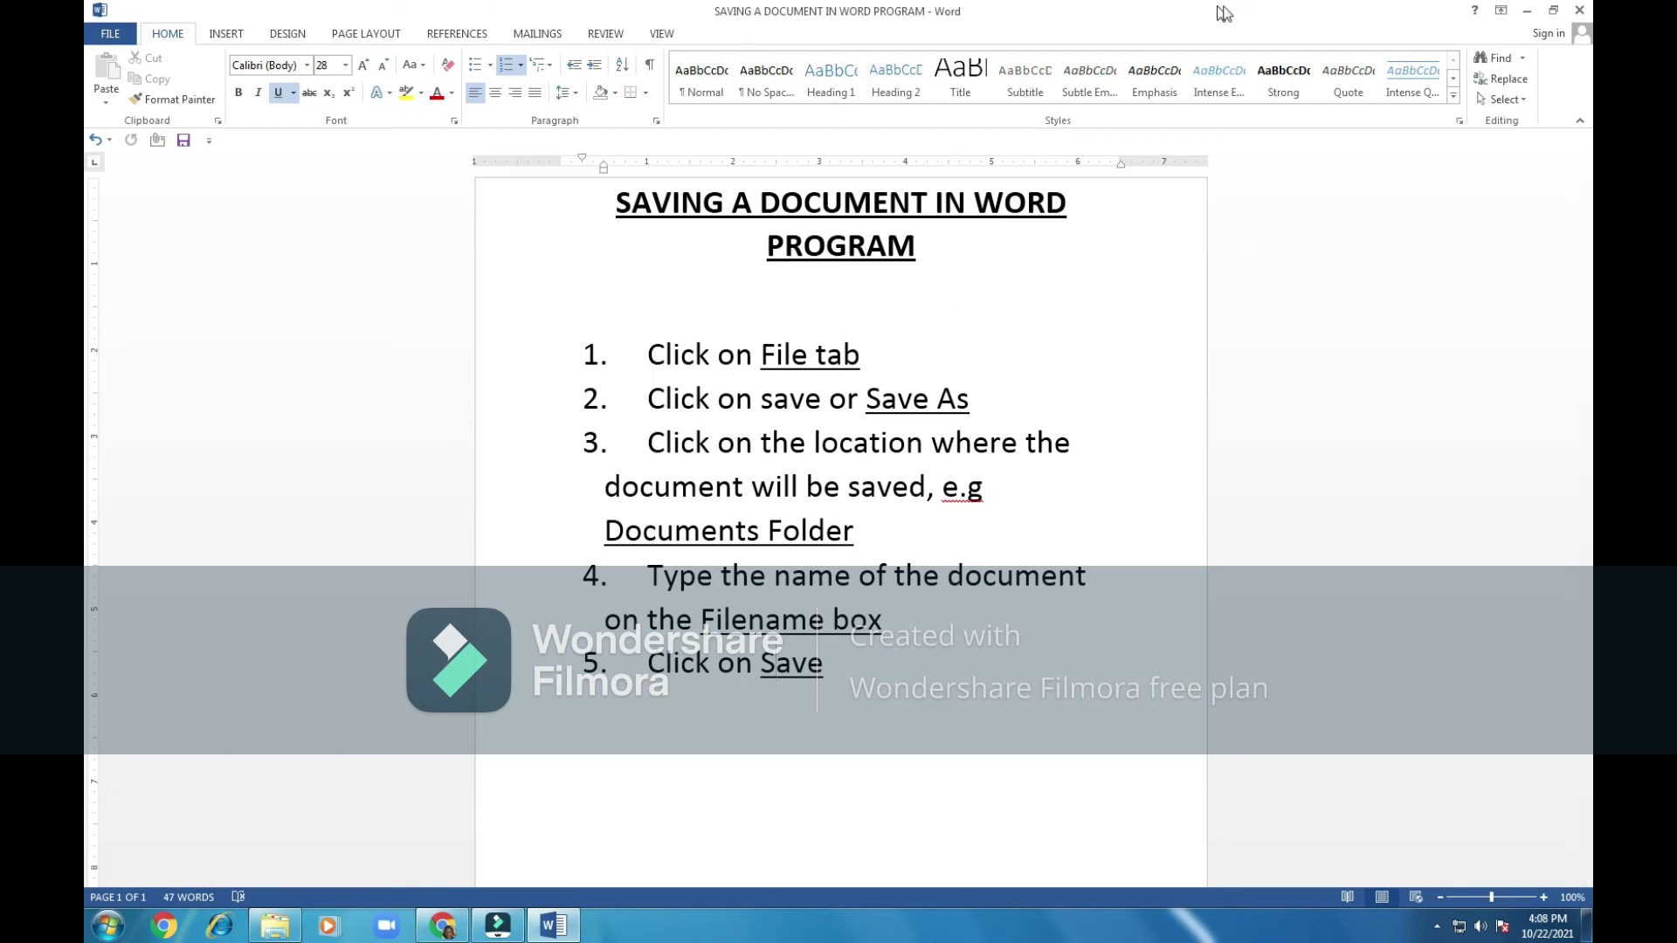
pyautogui.click(1582, 10)
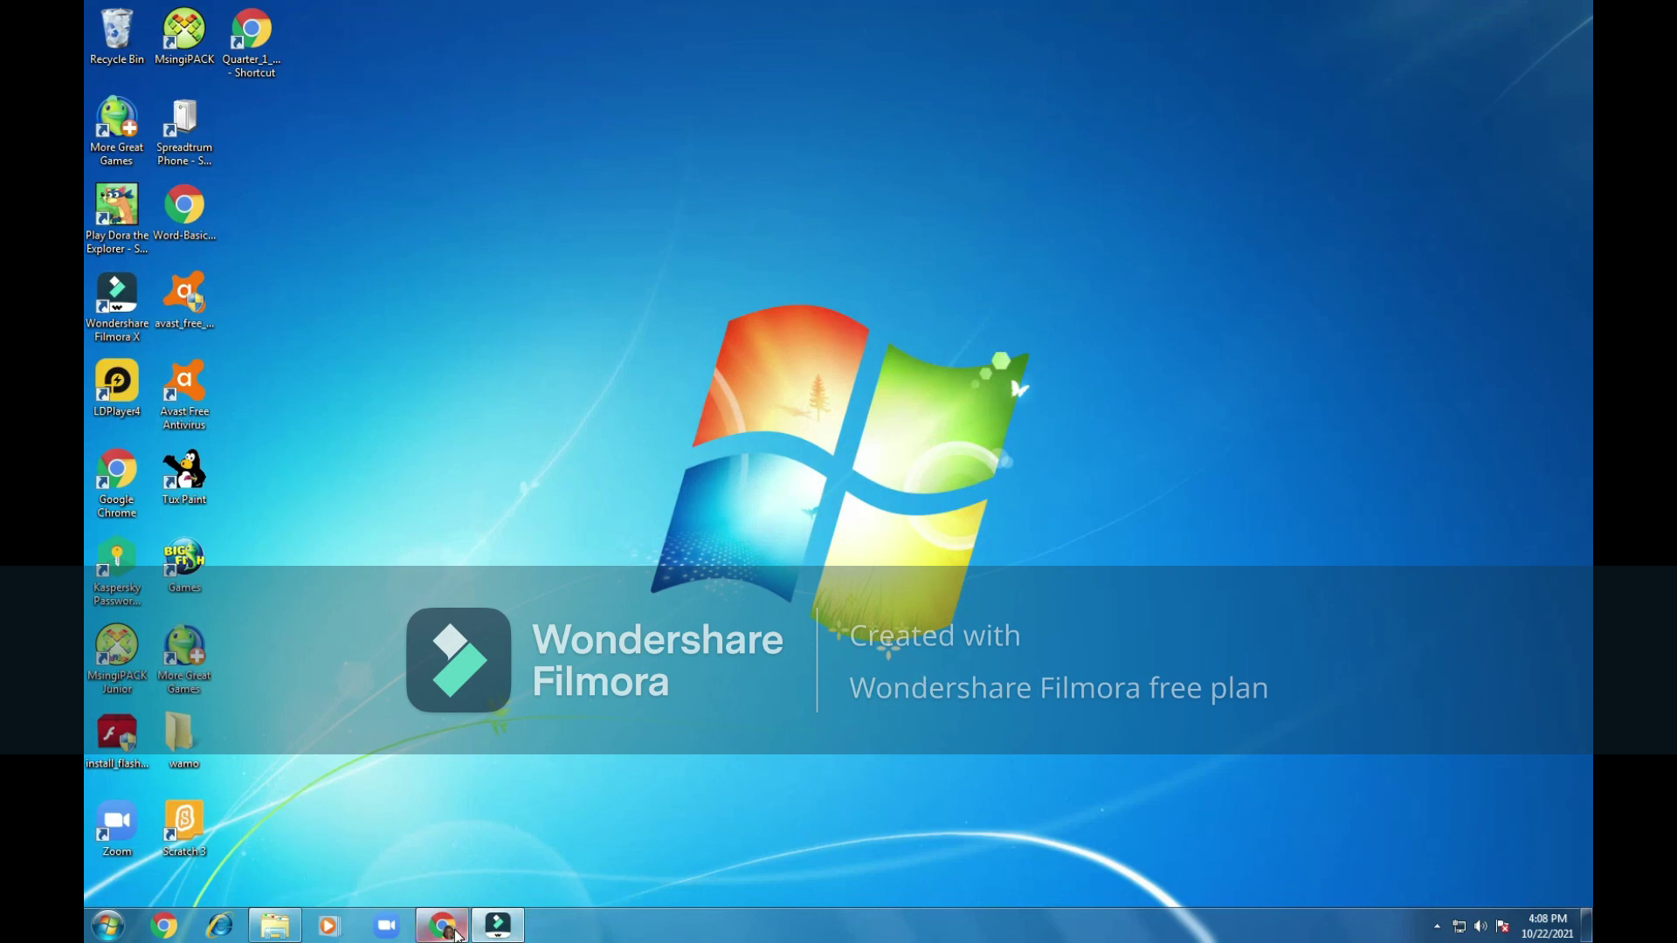
pyautogui.moveTo(446, 933)
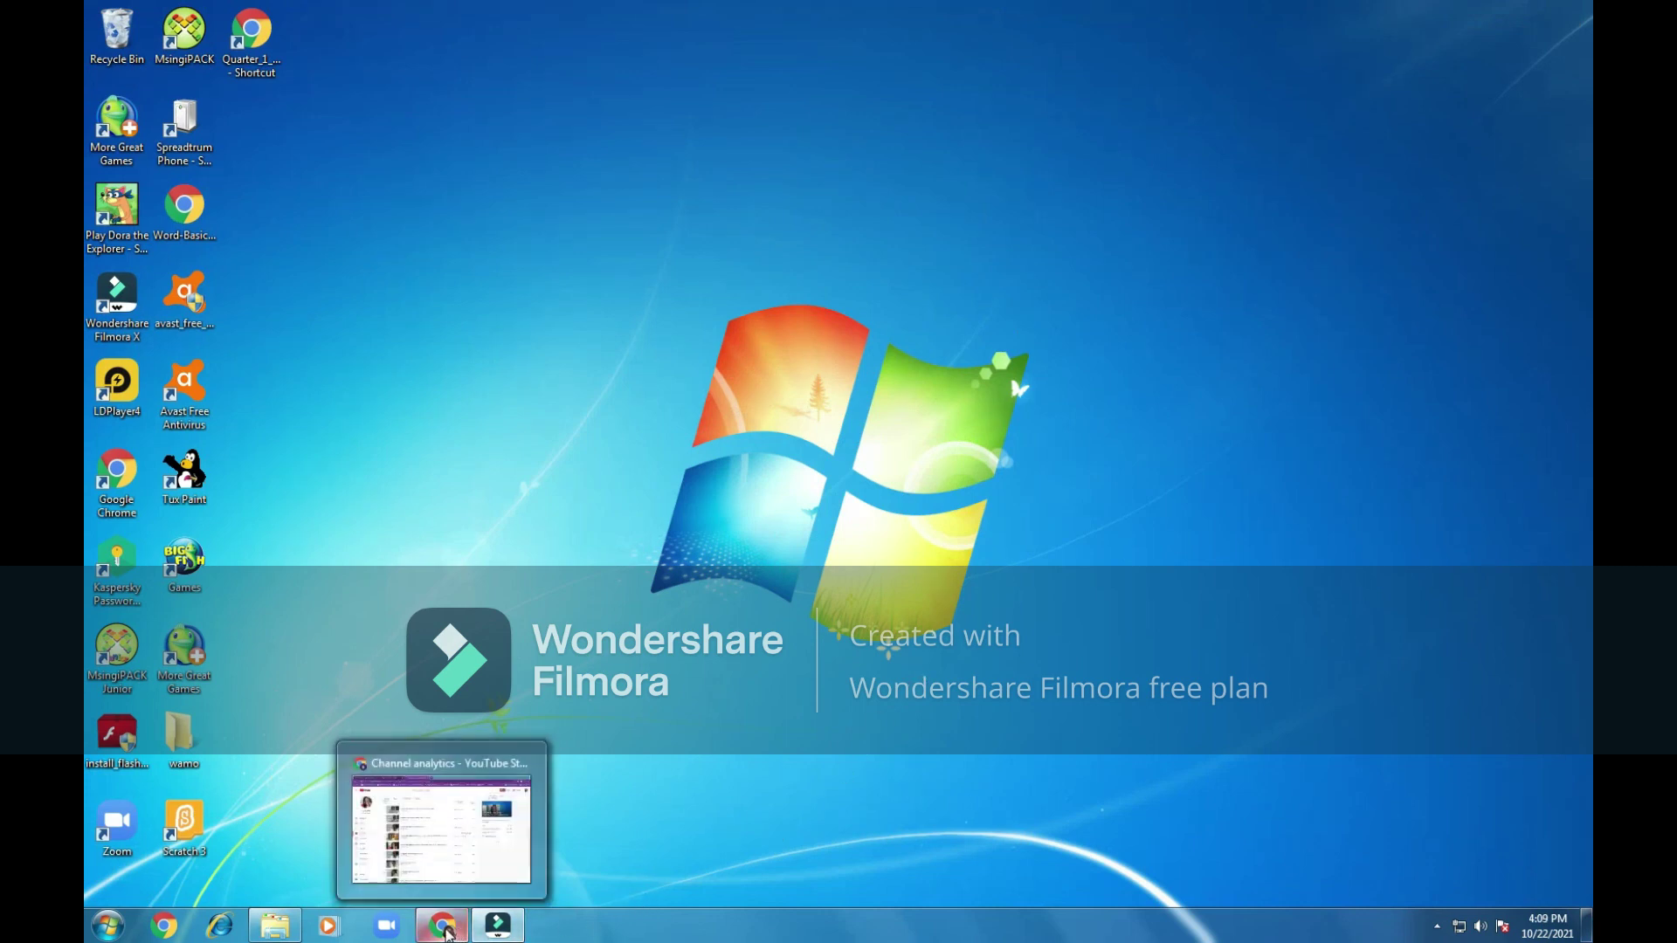